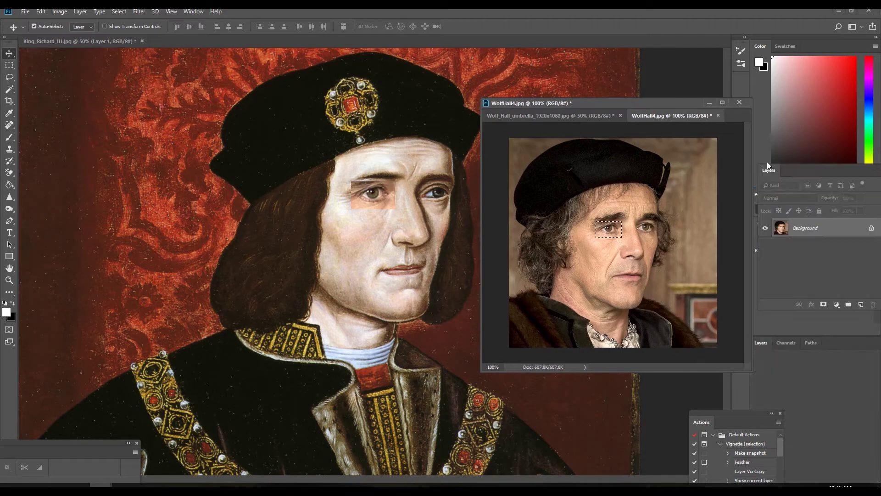
# Delete the pasted eye layer from the King_Richard_III.jpg portrait.
pyautogui.moveTo(779, 162); pyautogui.dragTo(779, 348)
pyautogui.click(79, 42)
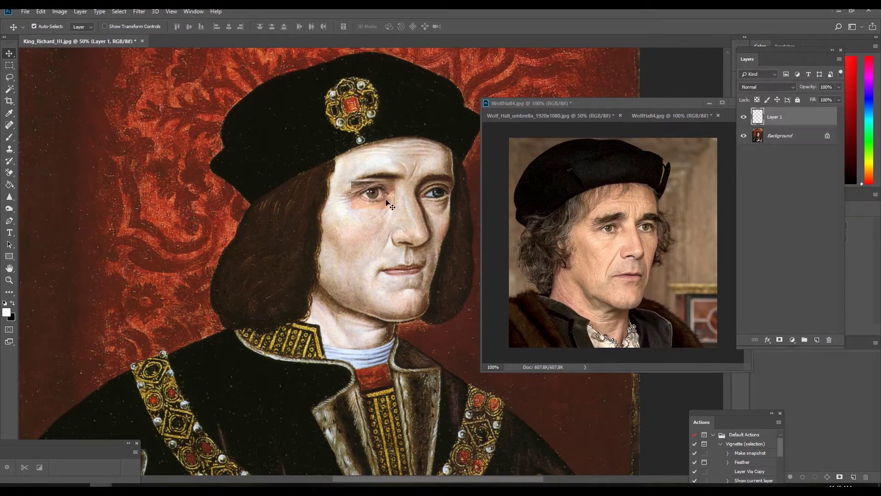
pyautogui.hotkey('ctrl', 't')
pyautogui.press('Return')
pyautogui.press('Delete')
pyautogui.hotkey('ctrl', 'i')
pyautogui.hotkey('ctrl', 'z')
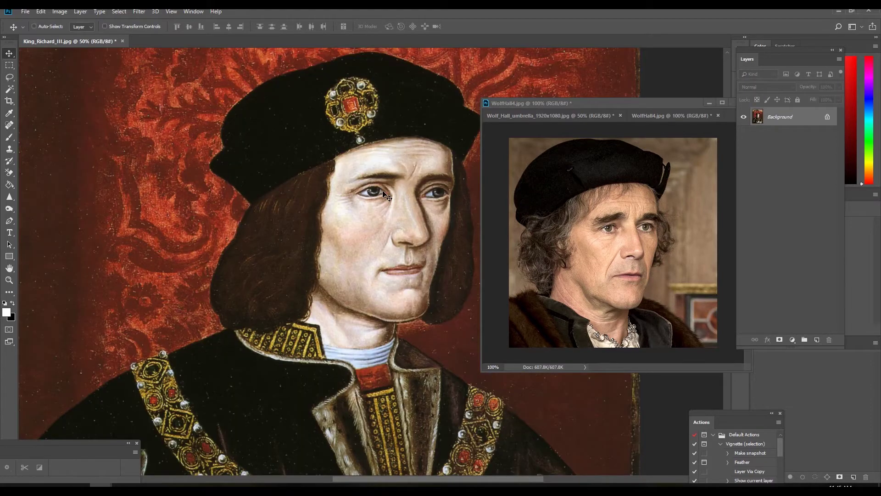
# Try resizing the portrait image to 2000, inspect it at 100%, and undo the resize.
pyautogui.hotkey('ctrl', 'alt', 'i')
pyautogui.press('Tab')
pyautogui.write('2000')
pyautogui.press('Return')
pyautogui.press('z')
pyautogui.doubleClick(270, 171)
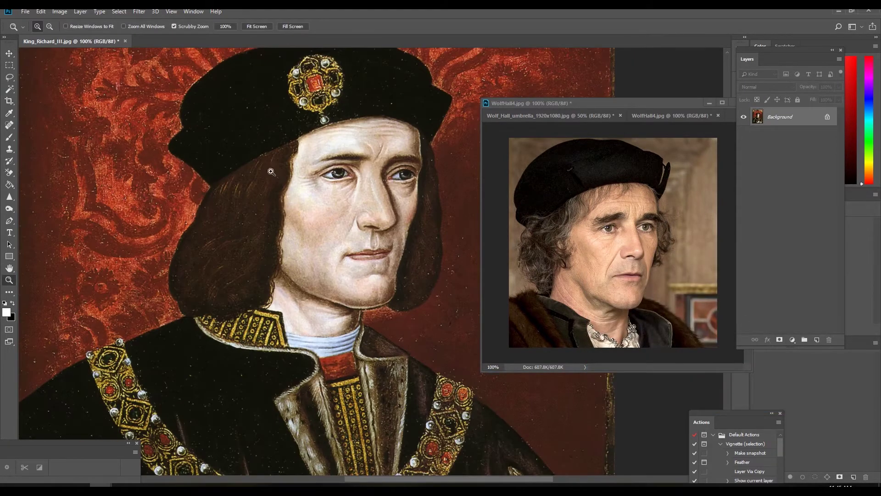
pyautogui.hotkey('ctrl', 'z')
# Resize the portrait image to 2500 and bring the face into view.
pyautogui.hotkey('ctrl', 'alt', 'i')
pyautogui.moveTo(790, 320); pyautogui.dragTo(755, 319)
pyautogui.write('2500')
pyautogui.press('Return')
pyautogui.moveTo(427, 245); pyautogui.dragTo(331, 172)
# Bring the selected eye from WolfHall4.jpg into the portrait and fit it over the matching painted eye.
pyautogui.press('v')
pyautogui.click(536, 102)
pyautogui.moveTo(605, 229); pyautogui.dragTo(367, 203)
pyautogui.hotkey('ctrl', 't')
pyautogui.press('Return')
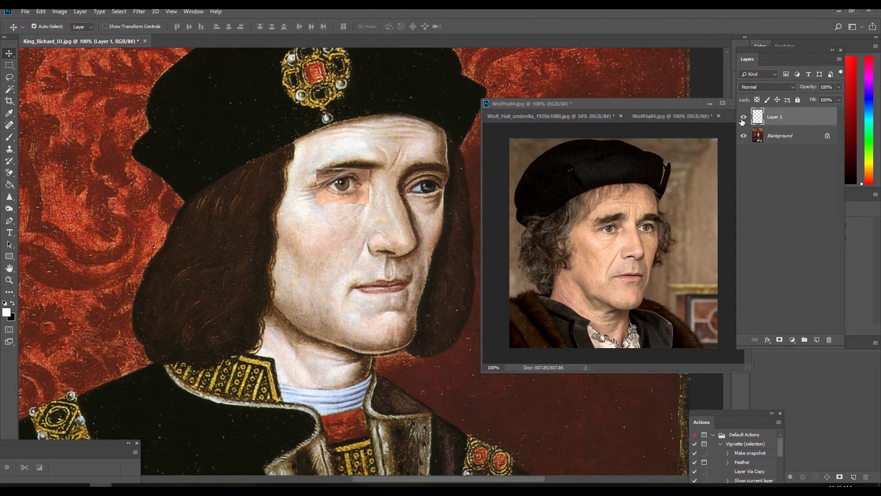
# Erase the hard edges of the pasted eye patch with a soft 70-pixel Eraser brush.
pyautogui.moveTo(7, 172); pyautogui.dragTo(42, 173)
pyautogui.press('z')
pyautogui.click(9, 173)
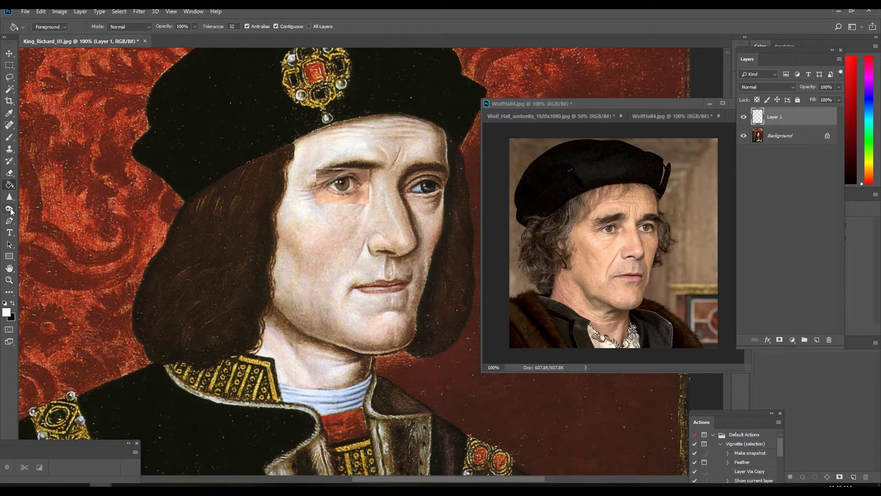
pyautogui.click(48, 27)
pyautogui.click(34, 96)
pyautogui.click(377, 211)
pyautogui.click(49, 26)
pyautogui.moveTo(111, 121)
pyautogui.mouseDown()
pyautogui.moveTo(113, 133)
pyautogui.moveTo(112, 115)
pyautogui.mouseUp()
pyautogui.click(65, 127)
pyautogui.click(375, 208)
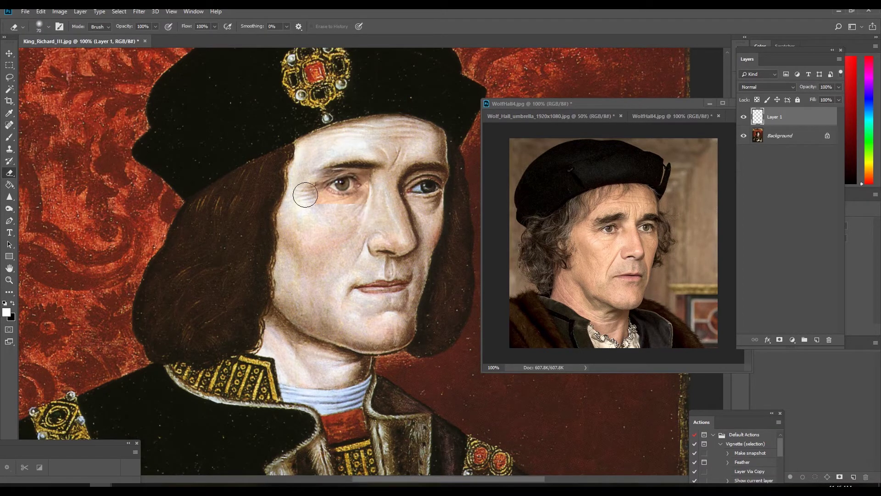
# Skew the eye patch horizontally by about 0.76°, using 70% opacity as a guide, and restore full opacity.
pyautogui.press('v')
pyautogui.click(34, 27)
pyautogui.click(41, 11)
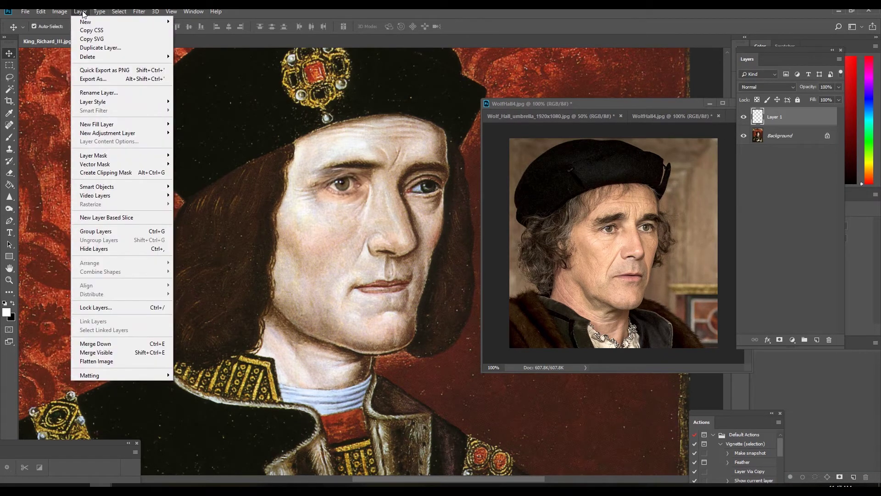
pyautogui.moveTo(82, 40)
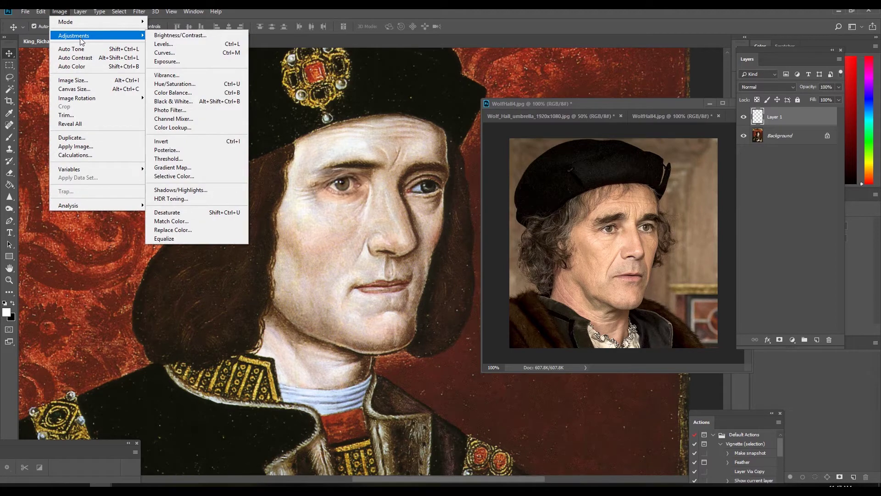
pyautogui.click(65, 203)
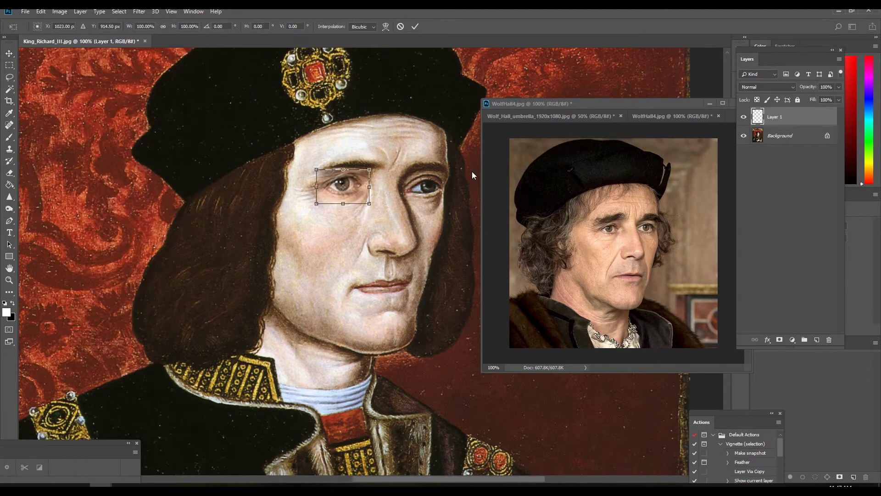
pyautogui.click(826, 88)
pyautogui.write('70')
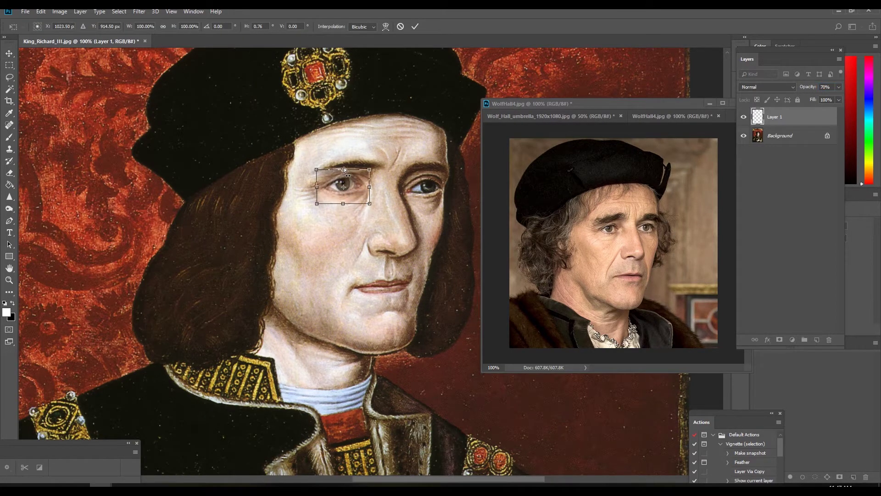
pyautogui.press('Return')
pyautogui.press('0')
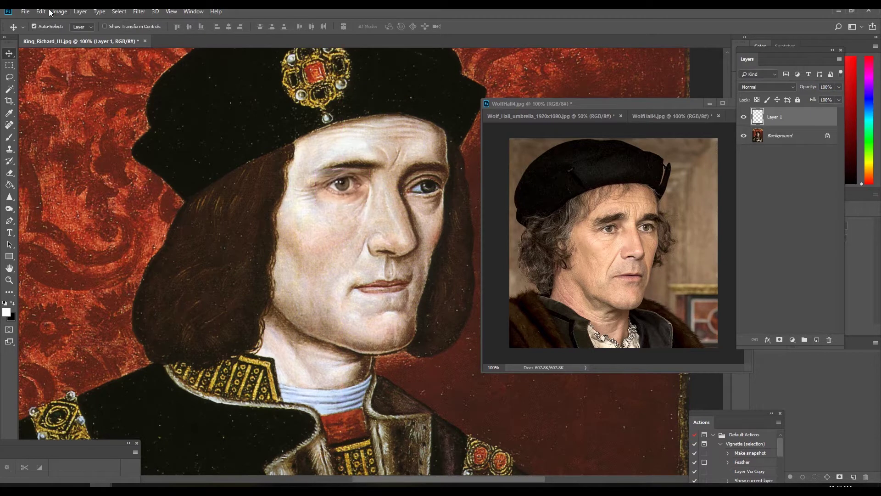
# Try warping the eye patch by pulling its lower mesh area downward, stepping back through the unwanted adjustments.
pyautogui.click(62, 12)
pyautogui.moveTo(83, 201)
pyautogui.click(183, 268)
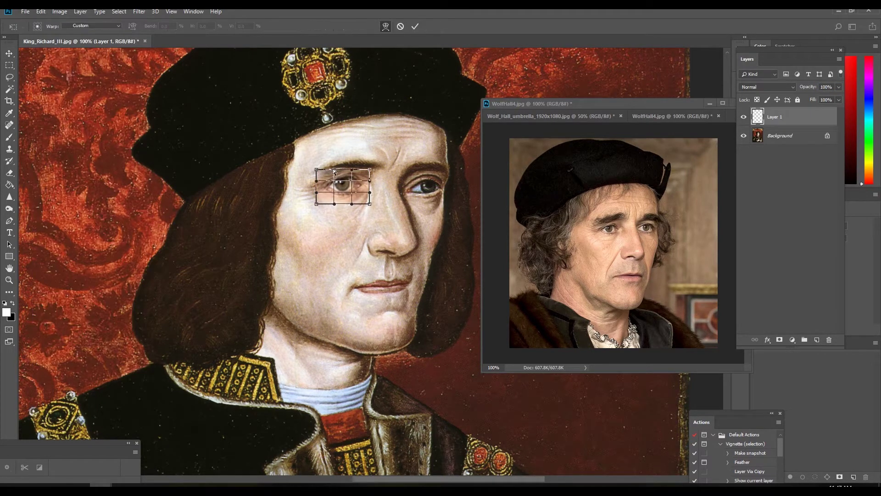
pyautogui.moveTo(352, 192); pyautogui.dragTo(349, 206)
pyautogui.hotkey('ctrl', 'z')
pyautogui.hotkey('ctrl', 'alt', 'z')
pyautogui.click(462, 189)
pyautogui.hotkey('ctrl', 'z')
pyautogui.hotkey('ctrl', 'z')
pyautogui.hotkey('ctrl', 'z')
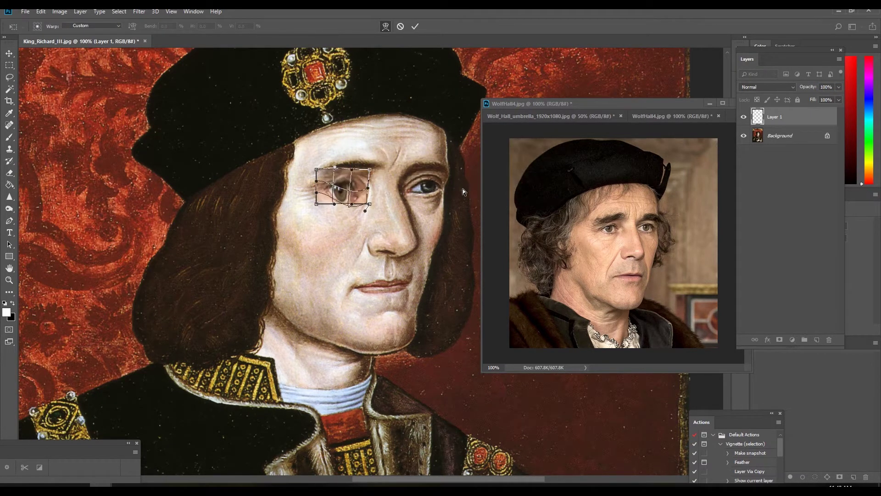
pyautogui.hotkey('ctrl', 'z')
# Reposition and transform the eye patch so it sits over the painted eye.
pyautogui.click(9, 54)
pyautogui.click(497, 187)
pyautogui.click(393, 200)
pyautogui.click(350, 189)
pyautogui.hotkey('ctrl', 't')
pyautogui.press('Return')
# Copy the other eye from WolfHall4.jpg onto the portrait's matching eye and erase the patch's hard edges.
pyautogui.click(9, 65)
pyautogui.click(634, 219)
pyautogui.moveTo(633, 218); pyautogui.dragTo(657, 235)
pyautogui.hotkey('ctrl', 'c')
pyautogui.click(224, 84)
pyautogui.hotkey('ctrl', 'v')
pyautogui.click(9, 54)
pyautogui.moveTo(354, 261); pyautogui.dragTo(440, 196)
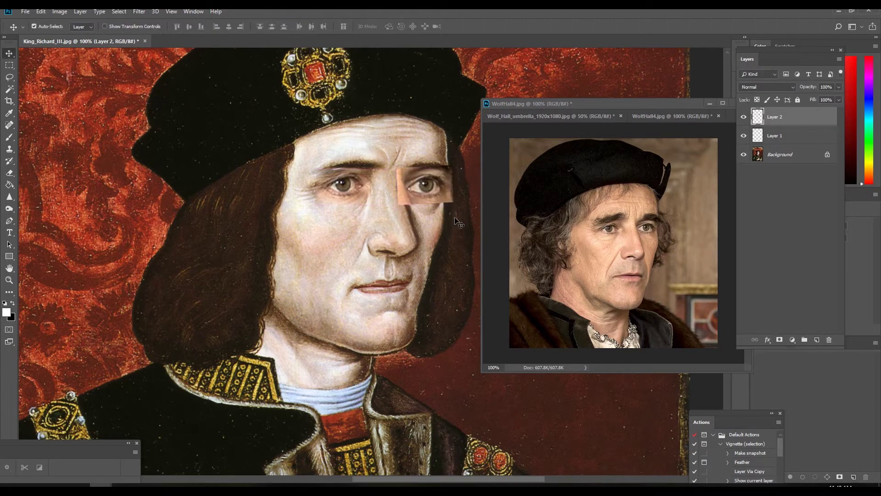
pyautogui.press('e')
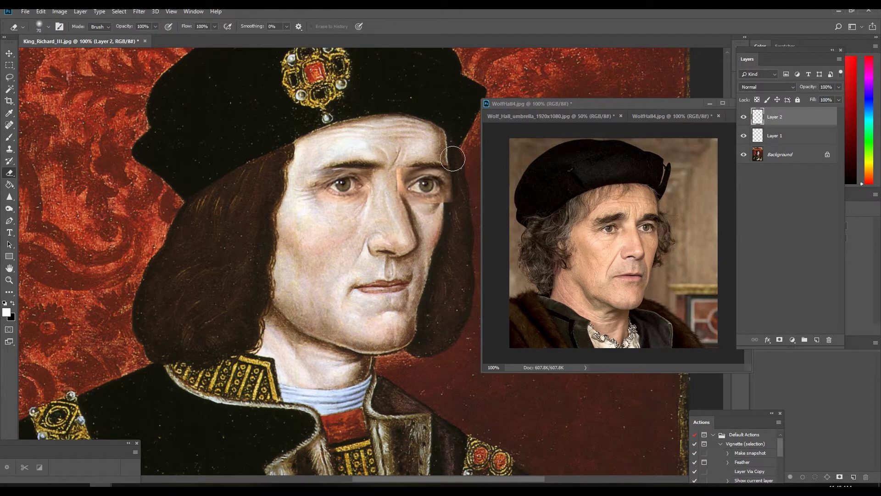
pyautogui.press('v')
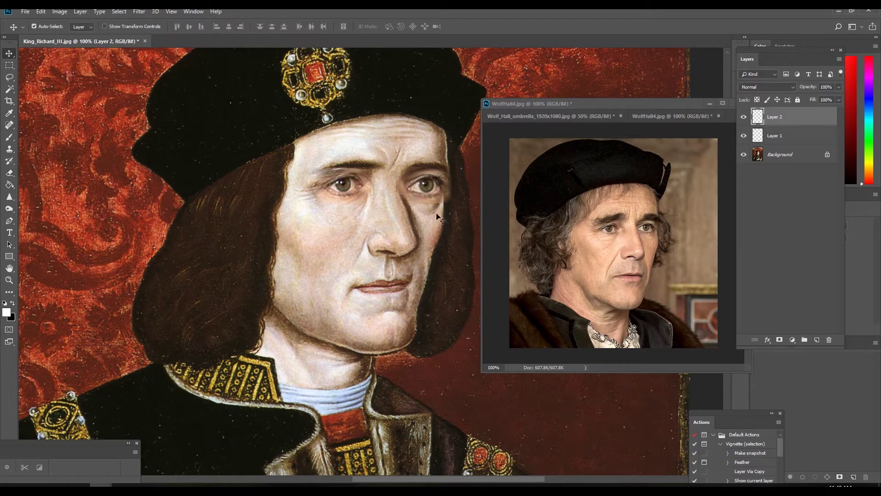
# Copy the nose area from WolfHall4.jpg and paste it into the portrait.
pyautogui.click(9, 65)
pyautogui.click(629, 233)
pyautogui.click(606, 116)
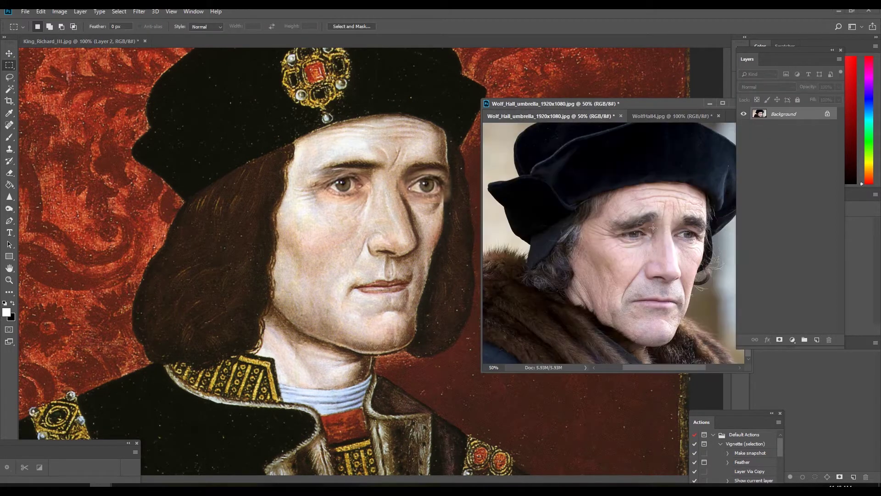
pyautogui.click(662, 116)
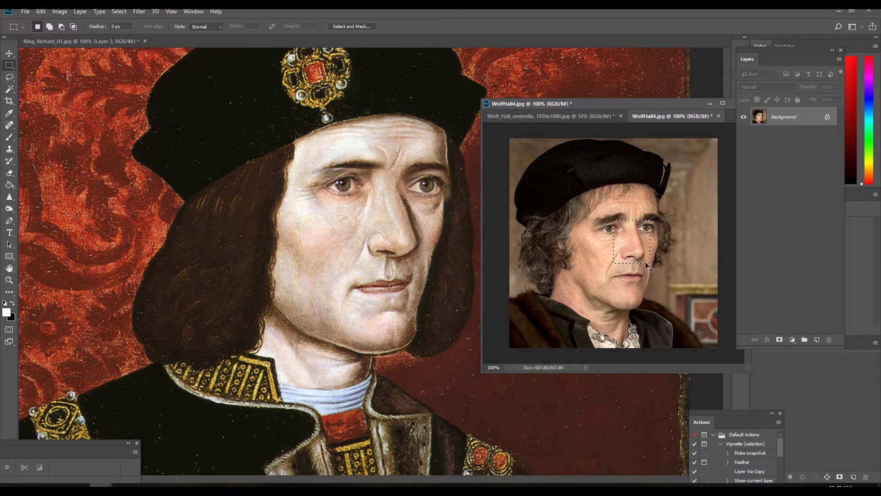
pyautogui.press('v')
pyautogui.click(328, 209)
pyautogui.click(601, 247)
pyautogui.click(384, 241)
pyautogui.hotkey('ctrl', 'v')
# Scale and position the pasted nose patch over the portrait's nose with Free Transform.
pyautogui.hotkey('ctrl', 't')
pyautogui.moveTo(339, 239); pyautogui.dragTo(310, 201)
pyautogui.moveTo(363, 241); pyautogui.dragTo(413, 195)
pyautogui.moveTo(428, 250); pyautogui.dragTo(431, 252)
pyautogui.moveTo(416, 216); pyautogui.dragTo(408, 228)
pyautogui.moveTo(424, 178); pyautogui.dragTo(430, 172)
pyautogui.press('Return')
# Erase the surroundings of the pasted nose so it blends into the painted face.
pyautogui.click(9, 173)
pyautogui.moveTo(442, 240); pyautogui.dragTo(408, 164)
pyautogui.moveTo(360, 179); pyautogui.dragTo(386, 281)
pyautogui.moveTo(434, 257); pyautogui.dragTo(423, 202)
# Nudge the nose patch into alignment and lower its layer opacity to 70%.
pyautogui.click(9, 53)
pyautogui.moveTo(396, 237); pyautogui.dragTo(395, 238)
pyautogui.click(744, 117)
pyautogui.click(744, 117)
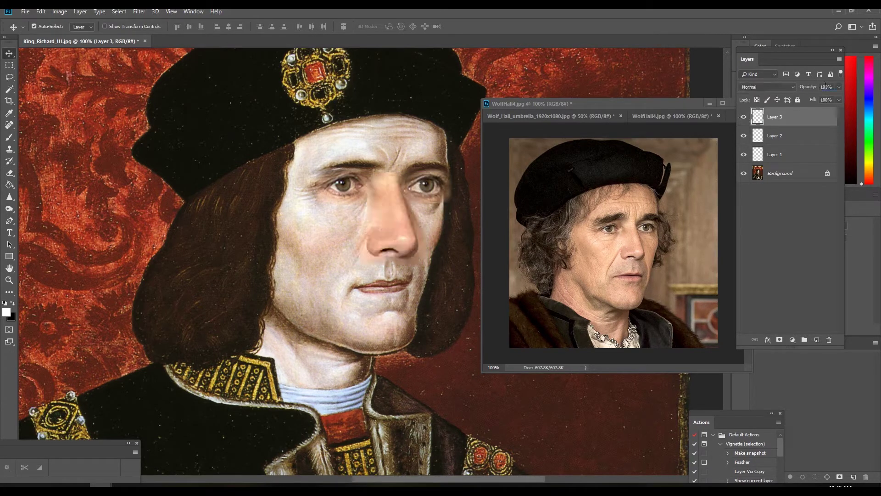
pyautogui.moveTo(802, 88); pyautogui.dragTo(794, 88)
pyautogui.moveTo(412, 231)
pyautogui.mouseDown()
pyautogui.moveTo(466, 240)
pyautogui.moveTo(411, 227)
pyautogui.mouseUp()
# Warp the nose patch to follow the painted nose and compare it with its layer hidden.
pyautogui.click(41, 11)
pyautogui.click(184, 270)
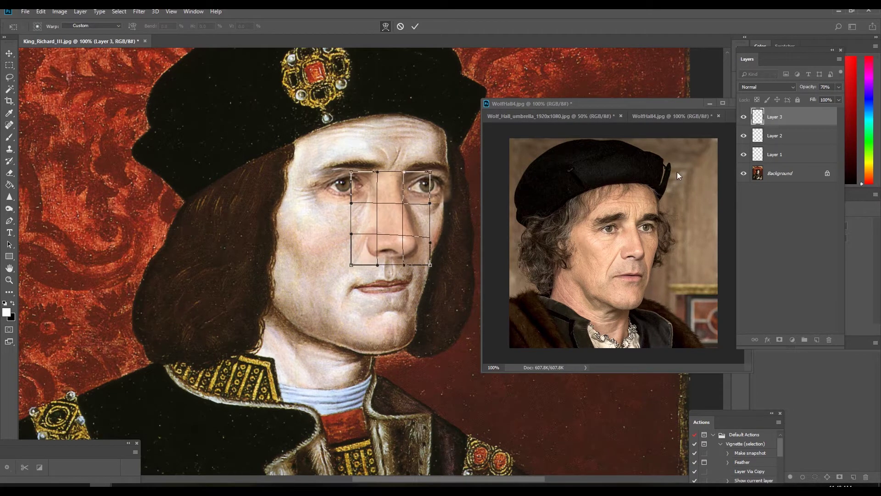
pyautogui.press('Return')
pyautogui.click(743, 117)
pyautogui.click(744, 117)
# Move the nose patch onto the cheek, warp its lower corner inward, and place it back over the nose.
pyautogui.moveTo(384, 234); pyautogui.dragTo(325, 239)
pyautogui.click(42, 12)
pyautogui.moveTo(55, 212)
pyautogui.click(181, 272)
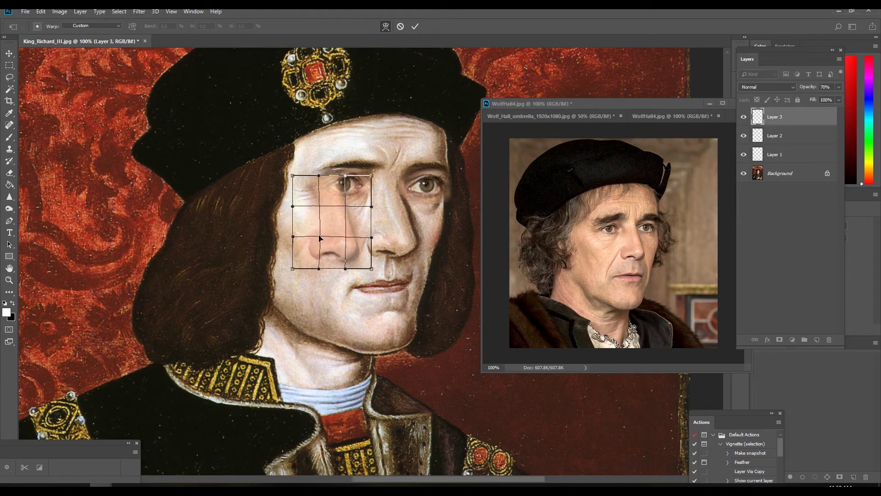
pyautogui.moveTo(372, 269); pyautogui.dragTo(369, 263)
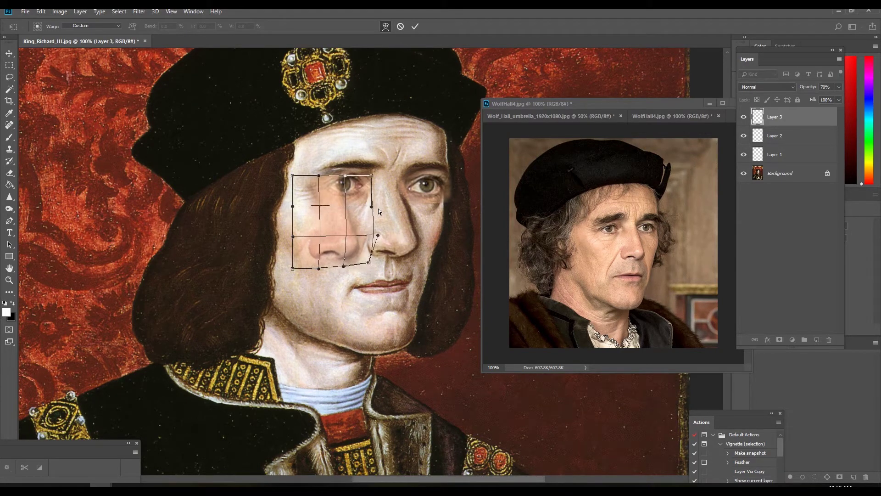
pyautogui.press('Return')
pyautogui.moveTo(336, 228); pyautogui.dragTo(398, 228)
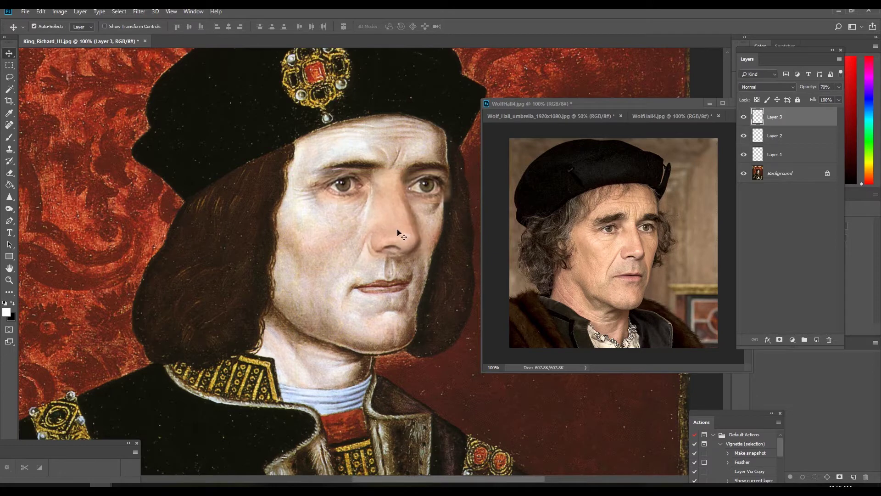
# Refine the shape of the nose patch's lower part with small Warp adjustments.
pyautogui.click(744, 117)
pyautogui.click(743, 116)
pyautogui.click(41, 11)
pyautogui.moveTo(60, 211)
pyautogui.click(181, 272)
pyautogui.moveTo(432, 265); pyautogui.dragTo(430, 264)
pyautogui.moveTo(405, 265); pyautogui.dragTo(405, 267)
pyautogui.moveTo(351, 234); pyautogui.dragTo(353, 232)
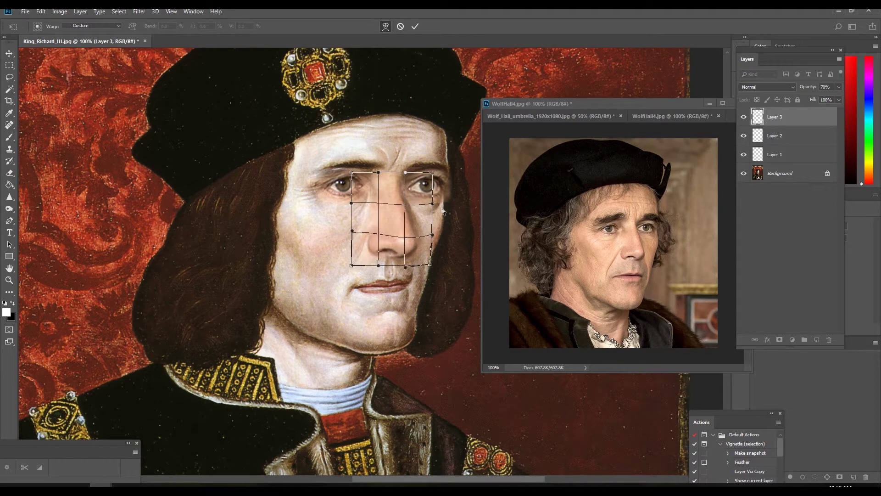
pyautogui.press('Return')
# Compare the nose with its layer hidden and shown, and restore the layer's opacity to 100%.
pyautogui.click(744, 116)
pyautogui.click(744, 117)
pyautogui.moveTo(809, 87); pyautogui.dragTo(823, 87)
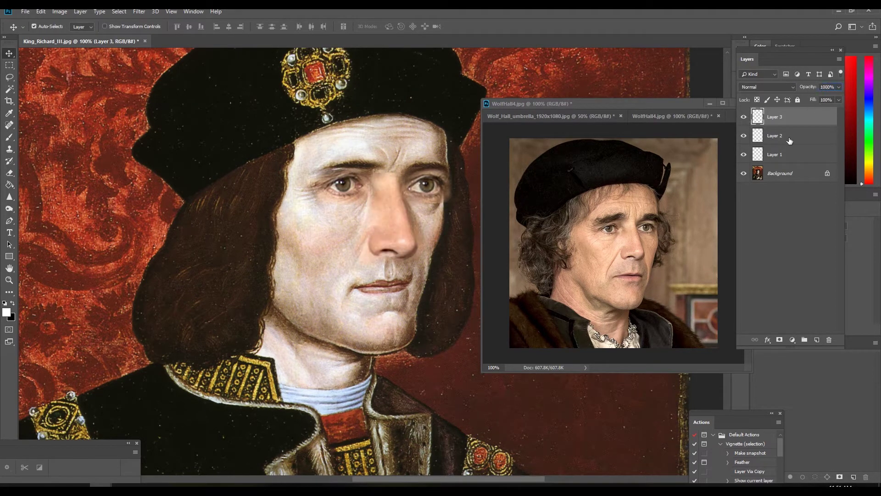
pyautogui.click(787, 139)
pyautogui.click(782, 153)
pyautogui.click(792, 134)
pyautogui.click(790, 117)
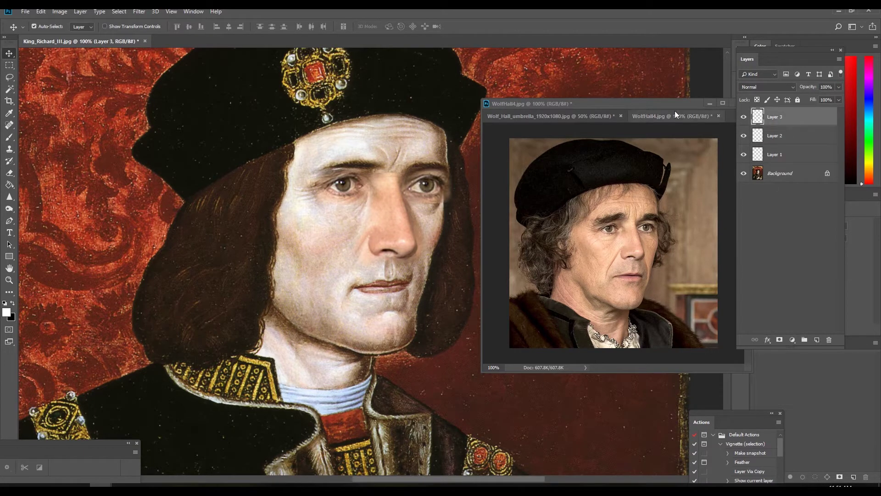
# Hide the current nose layer and paste the nose area from Wolf_Hall_umbrella_1920x1080.jpg into the portrait.
pyautogui.click(564, 118)
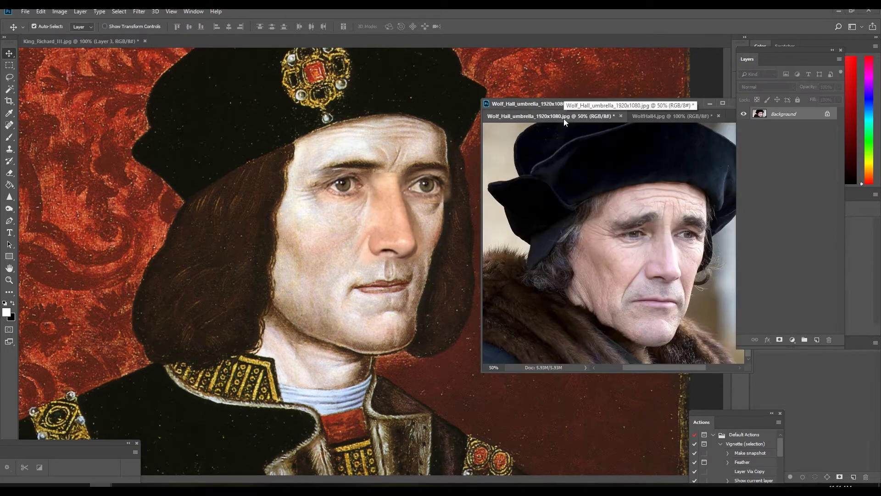
pyautogui.click(647, 116)
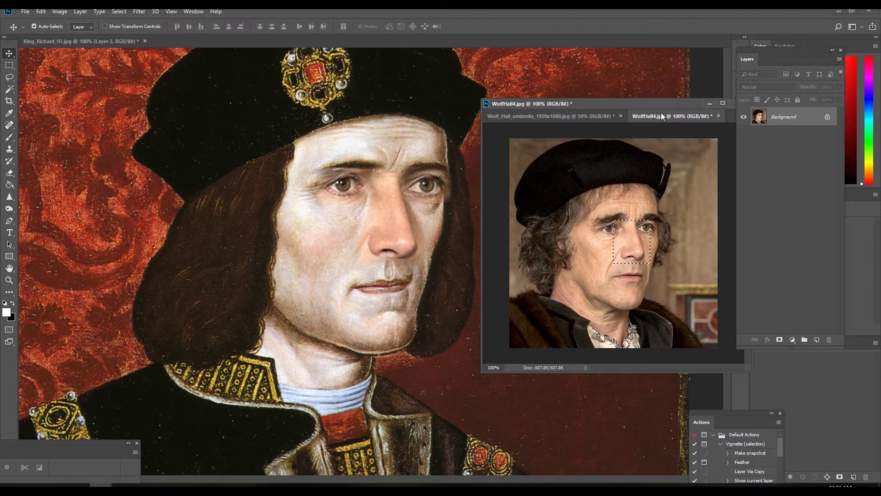
pyautogui.click(591, 115)
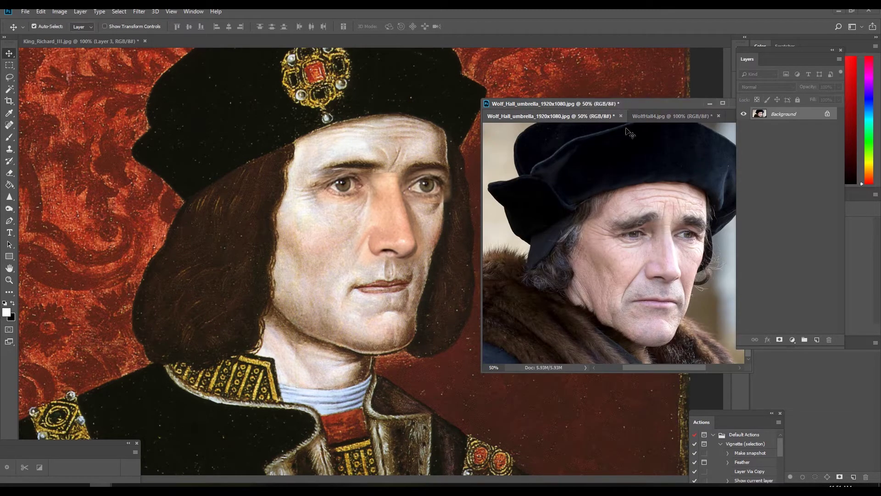
pyautogui.click(716, 83)
pyautogui.click(743, 117)
pyautogui.click(679, 105)
pyautogui.click(7, 65)
pyautogui.moveTo(642, 226); pyautogui.dragTo(684, 285)
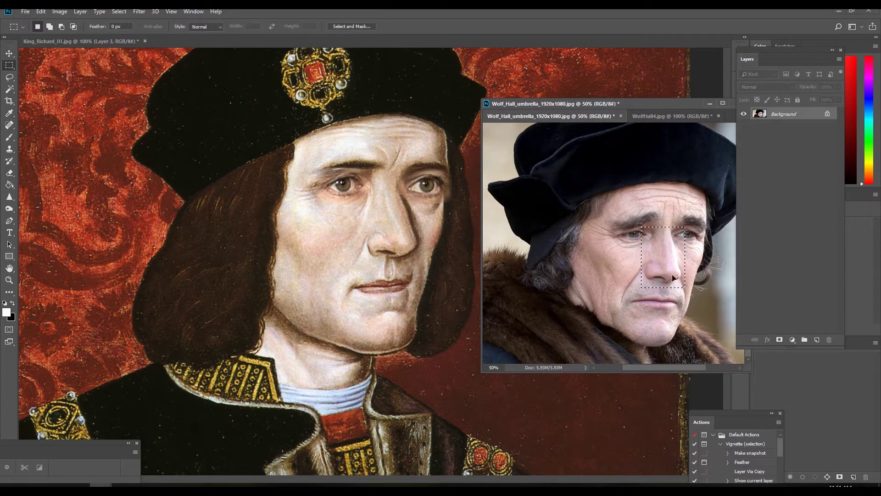
pyautogui.hotkey('ctrl', 'c')
pyautogui.click(707, 82)
pyautogui.hotkey('ctrl', 'v')
# Scale and position the new nose patch over the portrait's nose.
pyautogui.click(9, 53)
pyautogui.moveTo(358, 257); pyautogui.dragTo(375, 226)
pyautogui.hotkey('ctrl', 't')
pyautogui.moveTo(415, 290); pyautogui.dragTo(402, 277)
pyautogui.moveTo(434, 164); pyautogui.dragTo(427, 161)
pyautogui.moveTo(406, 251); pyautogui.dragTo(424, 262)
pyautogui.moveTo(388, 243)
pyautogui.mouseDown()
pyautogui.moveTo(331, 253)
pyautogui.moveTo(361, 269)
pyautogui.mouseUp()
pyautogui.press('Return')
pyautogui.moveTo(341, 252); pyautogui.dragTo(398, 244)
# Erase the new nose patch's hard edges, slightly resize it, and compare it with its layer hidden.
pyautogui.click(9, 173)
pyautogui.moveTo(412, 184)
pyautogui.mouseDown()
pyautogui.moveTo(436, 246)
pyautogui.moveTo(397, 234)
pyautogui.mouseUp()
pyautogui.press('v')
pyautogui.hotkey('ctrl', 't')
pyautogui.moveTo(428, 269); pyautogui.dragTo(424, 266)
pyautogui.press('Return')
pyautogui.click(744, 117)
pyautogui.click(744, 117)
# Warp the nose patch around the nostrils and compare it with its layer hidden.
pyautogui.click(41, 11)
pyautogui.moveTo(63, 214)
pyautogui.click(162, 269)
pyautogui.moveTo(406, 235); pyautogui.dragTo(409, 237)
pyautogui.moveTo(375, 236); pyautogui.dragTo(378, 235)
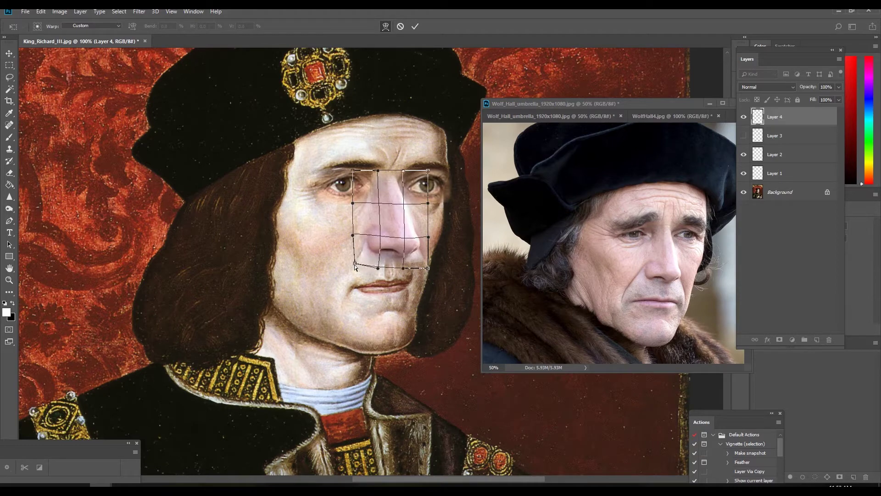
pyautogui.press('Return')
pyautogui.click(744, 117)
pyautogui.click(744, 117)
# Warp the nose patch's lower far-side corner slightly inward and up, and compare it with its layer hidden.
pyautogui.click(41, 12)
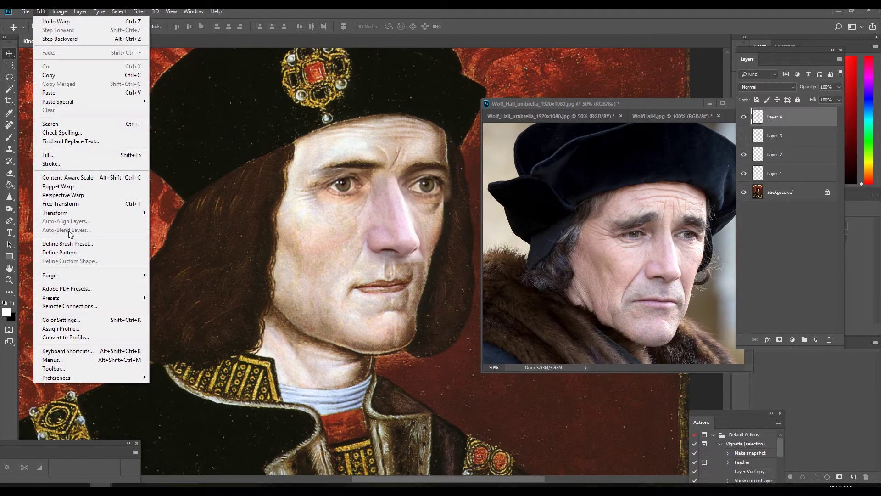
pyautogui.moveTo(63, 214)
pyautogui.click(162, 269)
pyautogui.moveTo(427, 265); pyautogui.dragTo(424, 263)
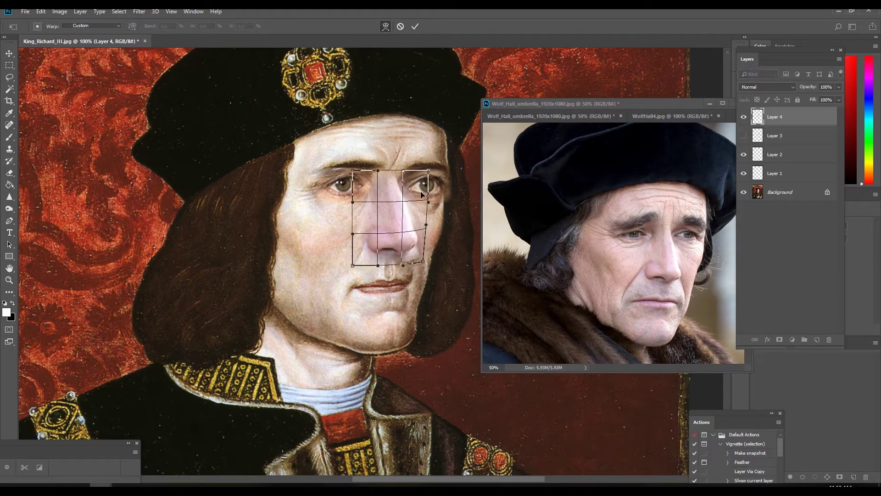
pyautogui.press('Return')
pyautogui.click(742, 117)
pyautogui.click(742, 117)
# Compare the nose patch on Layer 4 with the earlier nose on Layer 3 and with the portrait's own nose.
pyautogui.click(744, 135)
pyautogui.click(744, 117)
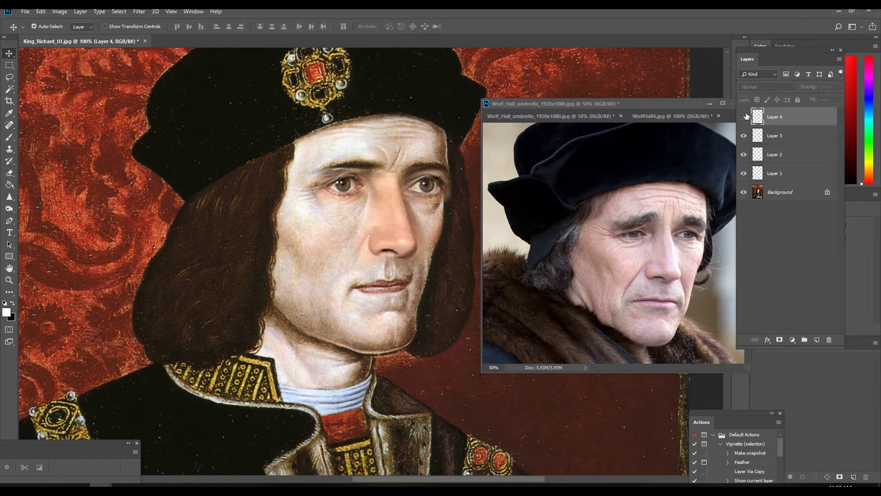
pyautogui.click(743, 135)
pyautogui.click(744, 117)
pyautogui.click(744, 117)
pyautogui.click(744, 116)
pyautogui.click(744, 116)
pyautogui.click(744, 117)
pyautogui.click(743, 116)
pyautogui.click(743, 117)
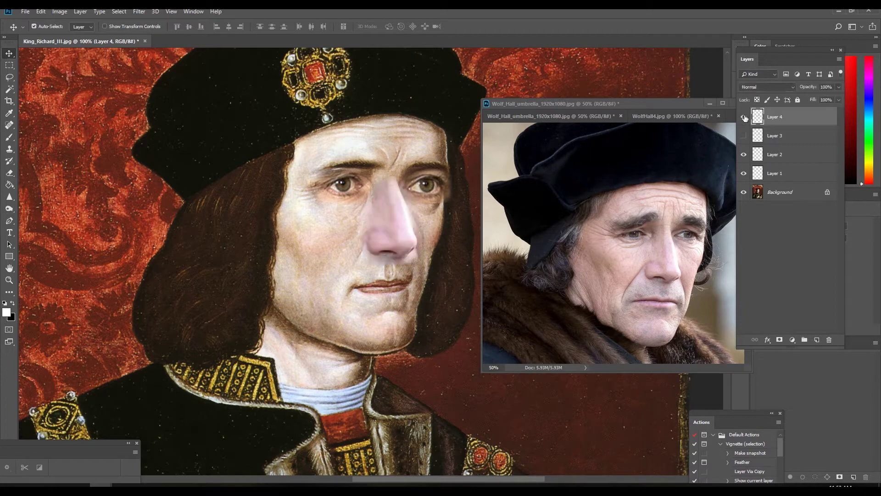
pyautogui.click(743, 116)
pyautogui.click(744, 116)
pyautogui.click(744, 116)
pyautogui.click(744, 116)
pyautogui.click(743, 117)
pyautogui.click(744, 116)
pyautogui.click(743, 117)
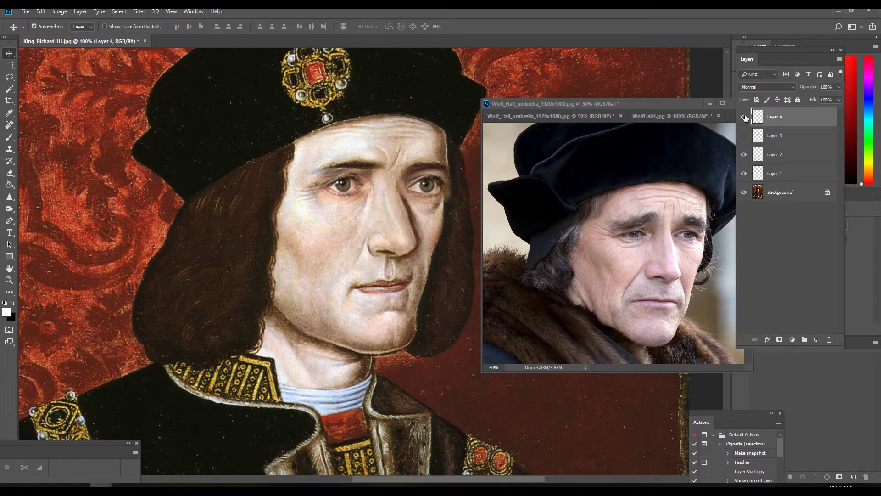
pyautogui.click(744, 117)
# Warp the nose patch's underside and lower near-side corner slightly upward, and compare it with its layer hidden.
pyautogui.click(40, 11)
pyautogui.moveTo(55, 213)
pyautogui.click(161, 270)
pyautogui.moveTo(353, 267); pyautogui.dragTo(354, 263)
pyautogui.moveTo(377, 247); pyautogui.dragTo(378, 237)
pyautogui.press('Return')
pyautogui.click(744, 117)
pyautogui.click(744, 116)
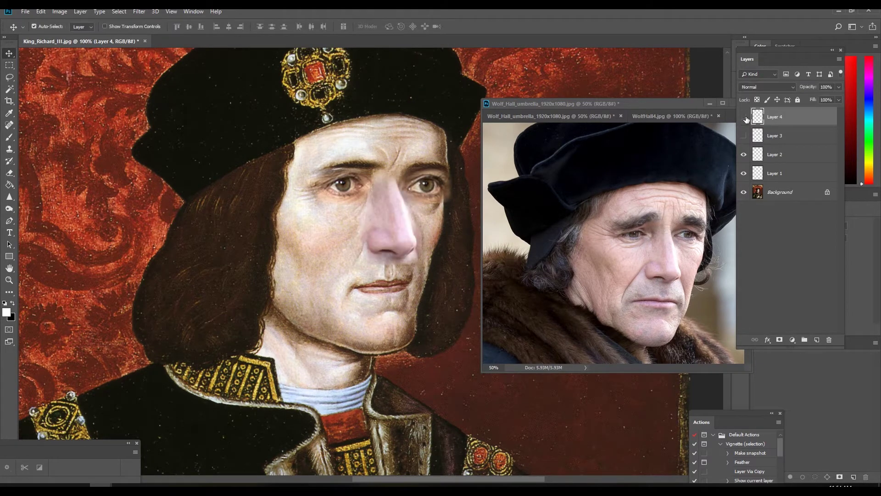
pyautogui.click(744, 117)
pyautogui.click(744, 117)
pyautogui.click(744, 116)
pyautogui.click(743, 117)
# Copy the skin area under the near eye in Wolf_Hall_umbrella_1920x1080.jpg and paste it into the portrait.
pyautogui.click(9, 65)
pyautogui.moveTo(609, 236); pyautogui.dragTo(650, 269)
pyautogui.hotkey('ctrl', 'c')
pyautogui.click(367, 262)
pyautogui.hotkey('ctrl', 'v')
pyautogui.press('v')
# Position and scale the pasted skin patch under the portrait's near eye, and erase its hard edges.
pyautogui.moveTo(345, 257); pyautogui.dragTo(327, 216)
pyautogui.hotkey('ctrl', 't')
pyautogui.moveTo(376, 251); pyautogui.dragTo(357, 234)
pyautogui.moveTo(347, 226)
pyautogui.mouseDown()
pyautogui.moveTo(365, 230)
pyautogui.moveTo(360, 222)
pyautogui.mouseUp()
pyautogui.moveTo(368, 230); pyautogui.dragTo(350, 217)
pyautogui.press('Return')
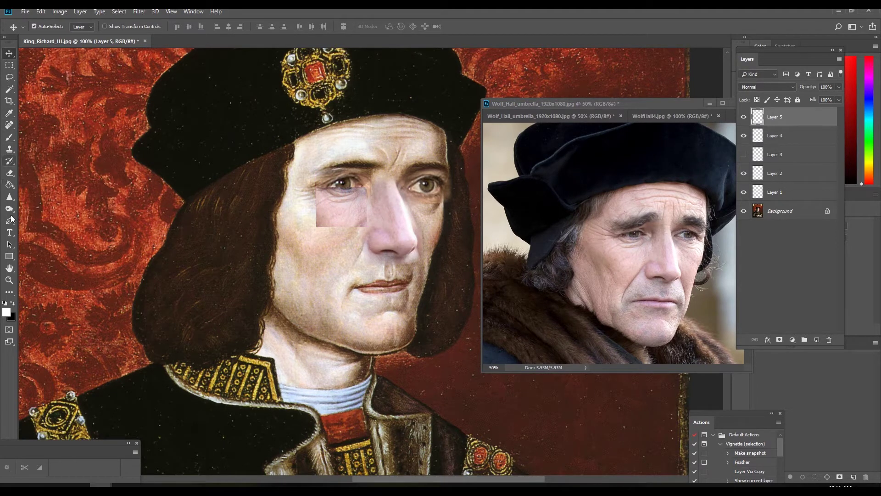
pyautogui.click(9, 172)
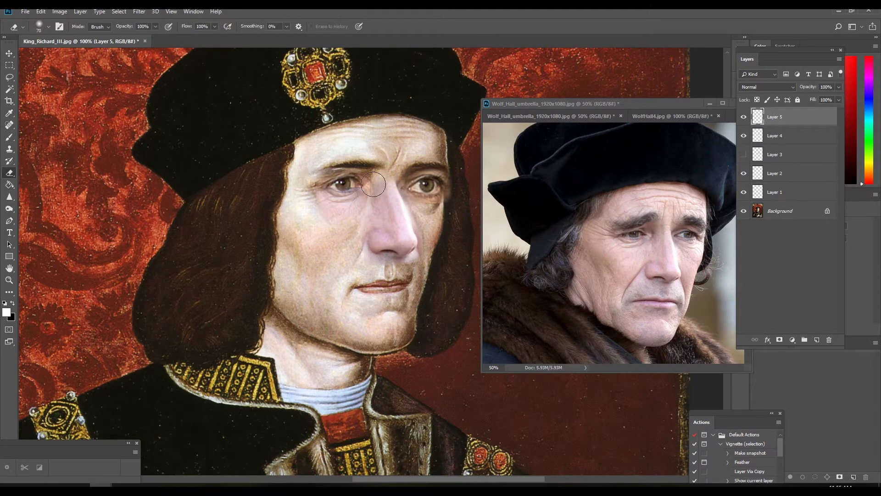
pyautogui.press('v')
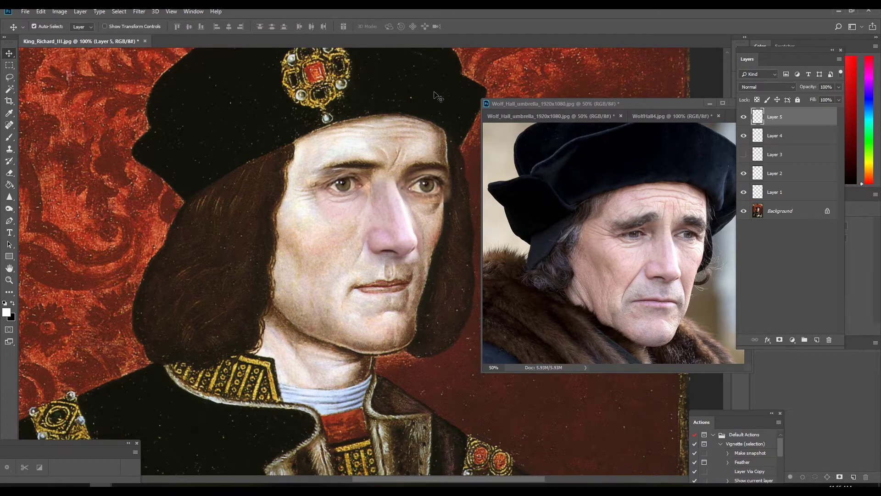
# Select the nose patch and compare the portrait with Layer 4 hidden and shown.
pyautogui.click(387, 239)
pyautogui.click(742, 137)
pyautogui.click(743, 136)
pyautogui.click(742, 136)
pyautogui.click(742, 137)
pyautogui.click(742, 136)
pyautogui.click(744, 135)
pyautogui.click(744, 135)
pyautogui.click(744, 136)
pyautogui.click(743, 135)
pyautogui.click(743, 135)
pyautogui.click(743, 135)
pyautogui.click(743, 135)
pyautogui.click(743, 135)
pyautogui.click(743, 136)
# Warp the nose patch near its tip and far nostril slightly outward, and compare it with Layer 4 hidden.
pyautogui.click(41, 12)
pyautogui.moveTo(57, 212)
pyautogui.click(184, 270)
pyautogui.moveTo(399, 237); pyautogui.dragTo(405, 239)
pyautogui.press('Return')
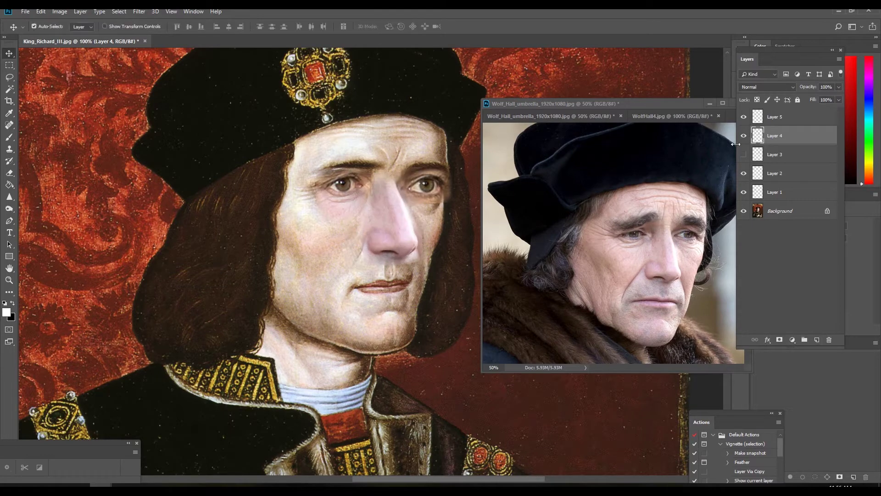
pyautogui.click(743, 135)
pyautogui.click(744, 135)
pyautogui.hotkey('alt', 'e')
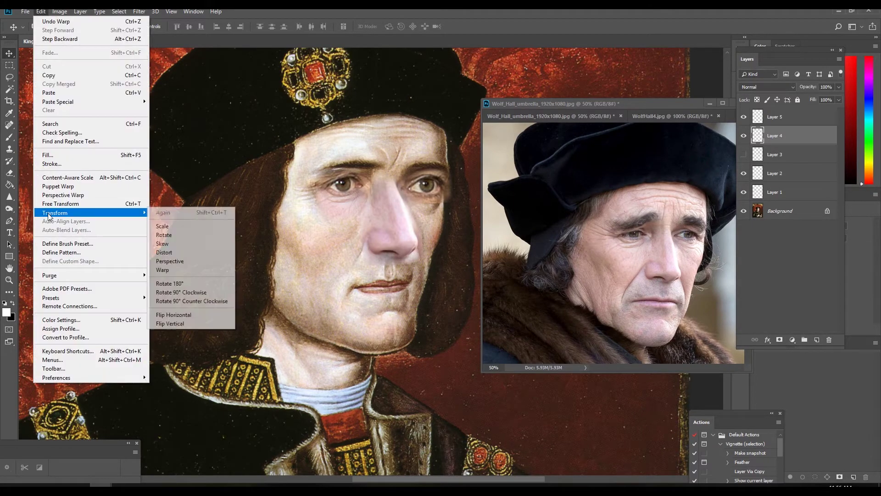
pyautogui.press('f')
pyautogui.press('Return')
pyautogui.click(743, 136)
pyautogui.click(744, 135)
pyautogui.click(615, 146)
pyautogui.click(178, 125)
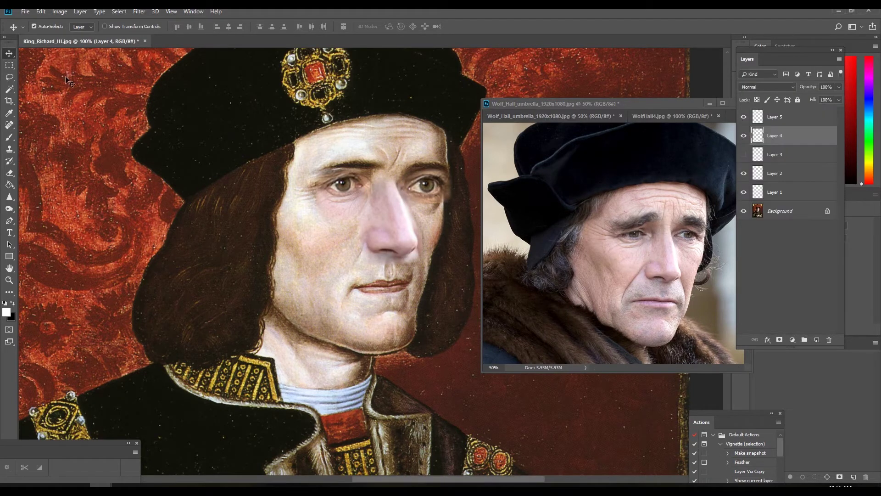
# Copy the skin area under the far eye in Wolf_Hall_umbrella_1920x1080.jpg and paste it above Layer 1 in the portrait.
pyautogui.click(776, 191)
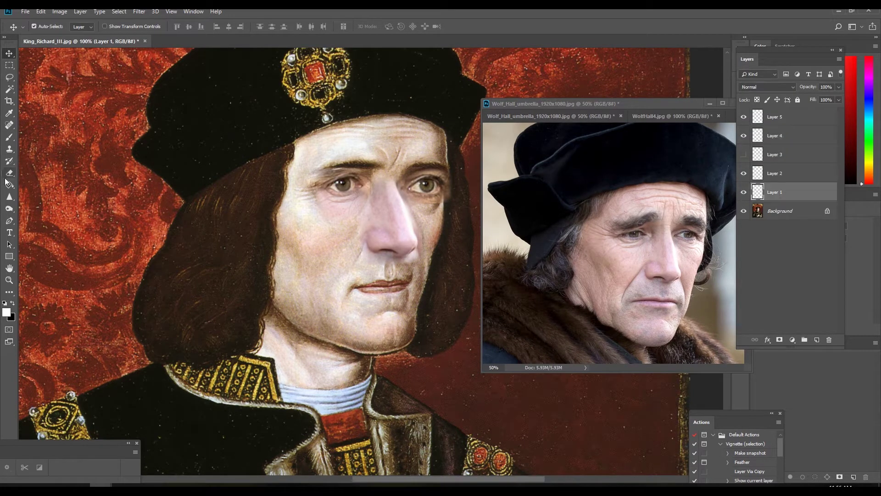
pyautogui.press('e')
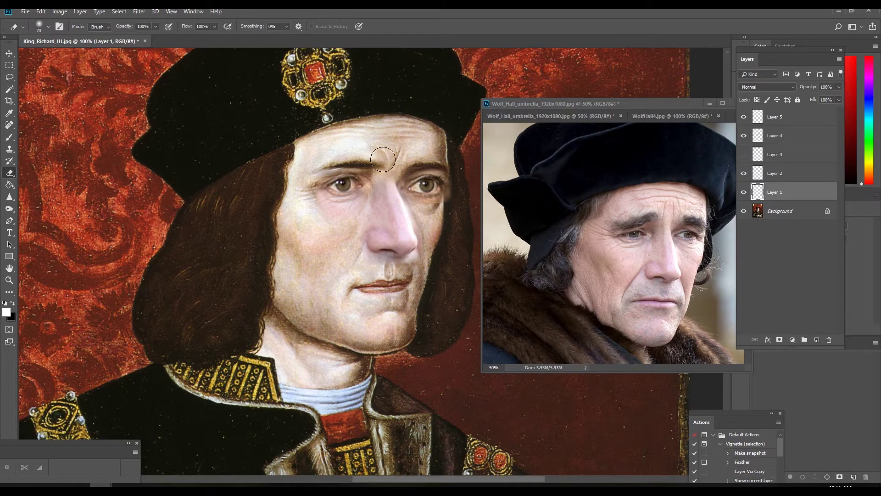
pyautogui.click(9, 65)
pyautogui.click(666, 216)
pyautogui.moveTo(671, 234); pyautogui.dragTo(708, 259)
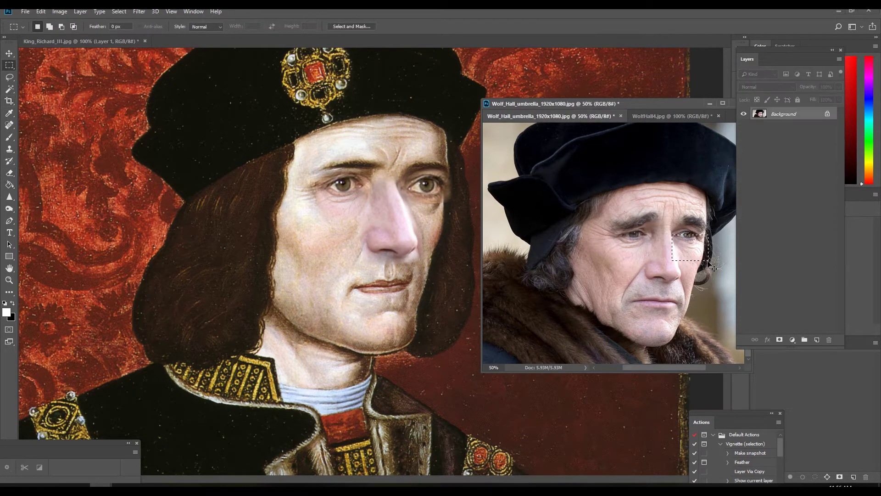
pyautogui.hotkey('ctrl', 'c')
pyautogui.click(367, 220)
pyautogui.hotkey('ctrl', 'v')
# Position and scale the new skin patch under the portrait's far eye.
pyautogui.click(9, 54)
pyautogui.moveTo(360, 262); pyautogui.dragTo(433, 220)
pyautogui.hotkey('ctrl', 't')
pyautogui.moveTo(464, 246); pyautogui.dragTo(453, 236)
pyautogui.moveTo(435, 225)
pyautogui.mouseDown()
pyautogui.moveTo(451, 230)
pyautogui.moveTo(440, 216)
pyautogui.mouseUp()
pyautogui.press('Return')
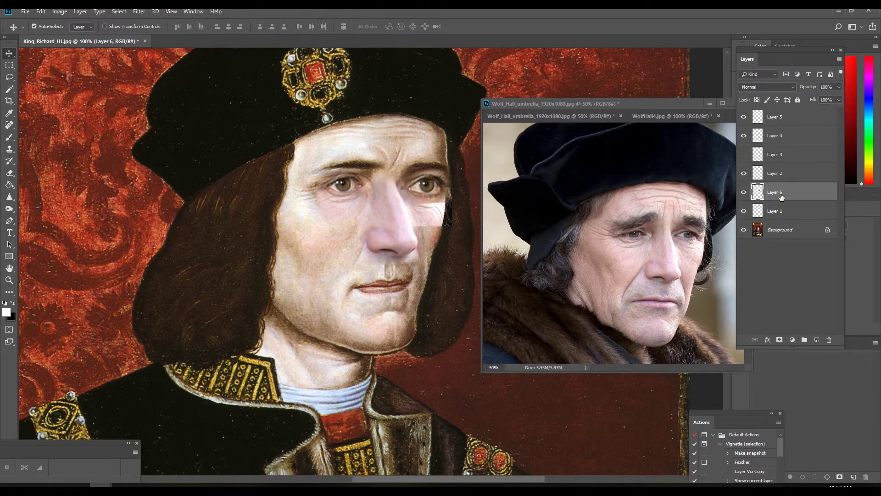
# Move the far eye patch's layer to the top of the layer stack and erase the patch's hard edges.
pyautogui.moveTo(781, 196); pyautogui.dragTo(780, 111)
pyautogui.moveTo(431, 203); pyautogui.dragTo(453, 225)
pyautogui.hotkey('ctrl', 't')
pyautogui.press('Return')
pyautogui.press('e')
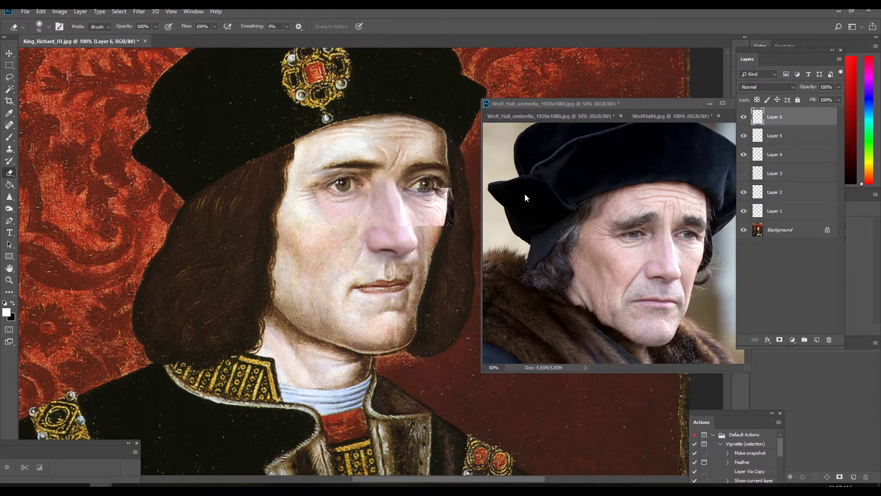
pyautogui.click(9, 53)
# Examine the blended face up close and within the whole portrait, and compare it with the two Wolf Hall photos.
pyautogui.click(657, 115)
pyautogui.click(566, 115)
pyautogui.click(646, 115)
pyautogui.click(541, 115)
pyautogui.click(389, 172)
pyautogui.press('z')
pyautogui.keyDown('alt'); pyautogui.click(390, 173); pyautogui.keyUp('alt')
pyautogui.keyDown('alt'); pyautogui.click(390, 173); pyautogui.keyUp('alt')
pyautogui.keyDown('alt'); pyautogui.click(390, 173); pyautogui.keyUp('alt')
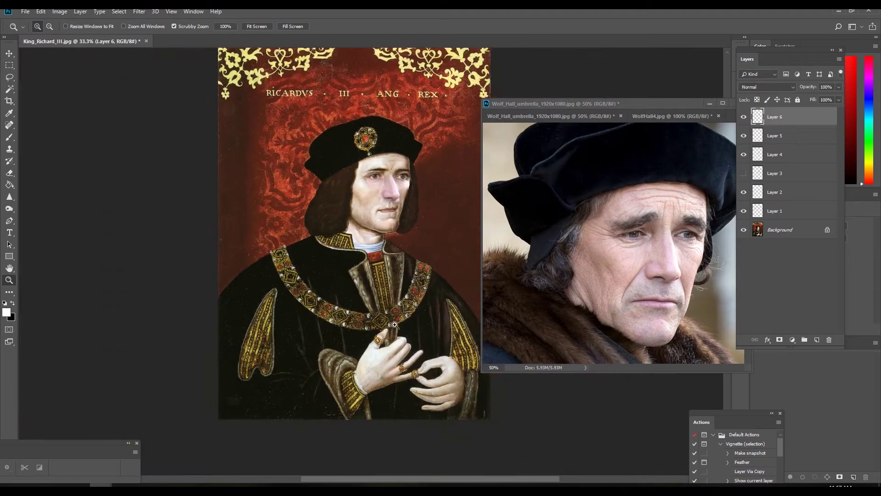
pyautogui.click(400, 327)
pyautogui.click(588, 116)
pyautogui.click(656, 116)
pyautogui.click(576, 116)
pyautogui.click(416, 151)
pyautogui.keyDown('alt'); pyautogui.click(415, 152); pyautogui.keyUp('alt')
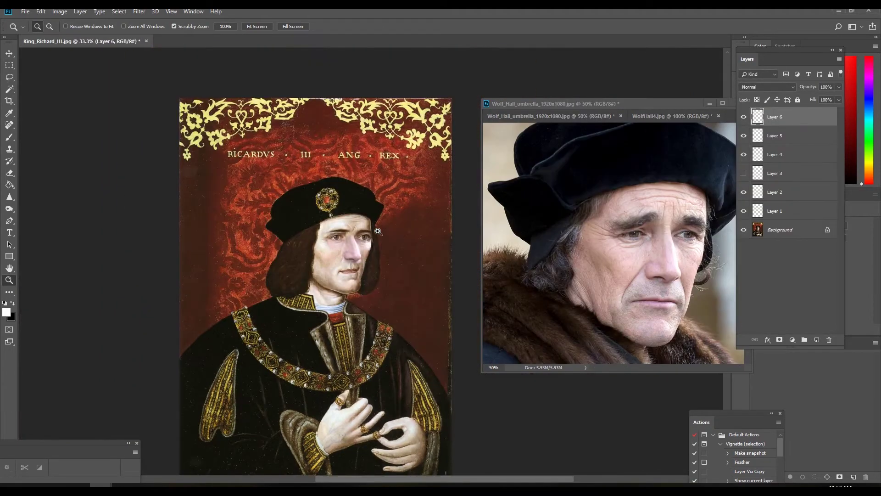
pyautogui.click(351, 253)
pyautogui.click(351, 253)
pyautogui.click(351, 252)
# Duplicate the portrait's Background layer.
pyautogui.keyDown('alt'); pyautogui.click(408, 321); pyautogui.keyUp('alt')
pyautogui.keyDown('alt'); pyautogui.click(409, 321); pyautogui.keyUp('alt')
pyautogui.keyDown('alt'); pyautogui.click(409, 322); pyautogui.keyUp('alt')
pyautogui.keyDown('alt'); pyautogui.click(408, 321); pyautogui.keyUp('alt')
pyautogui.moveTo(808, 230); pyautogui.dragTo(817, 340)
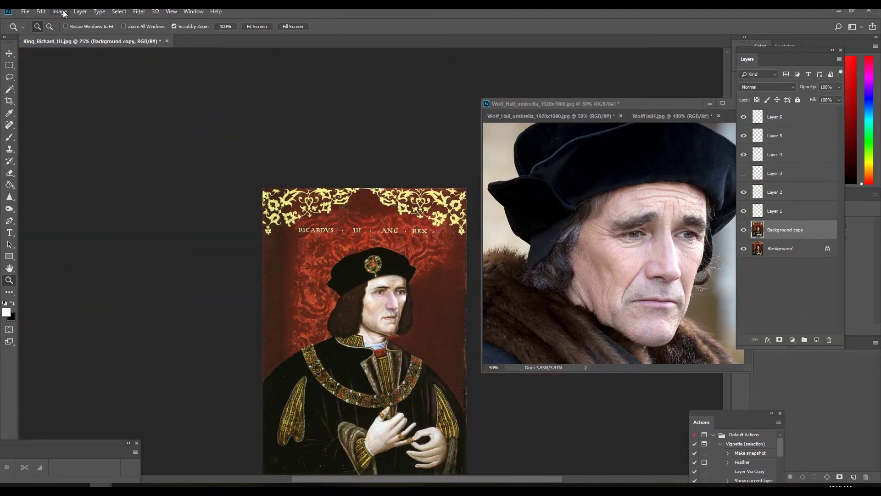
# Try to extend the canvas to a width of 5 inches, and undo the change.
pyautogui.click(61, 12)
pyautogui.click(76, 89)
pyautogui.write('5')
pyautogui.press('Return')
pyautogui.hotkey('ctrl', 'z')
# Extend the portrait's canvas to a width of 5 inches, anchoring the image so the space is added on its left.
pyautogui.click(72, 13)
pyautogui.moveTo(62, 12)
pyautogui.click(77, 80)
pyautogui.click(74, 89)
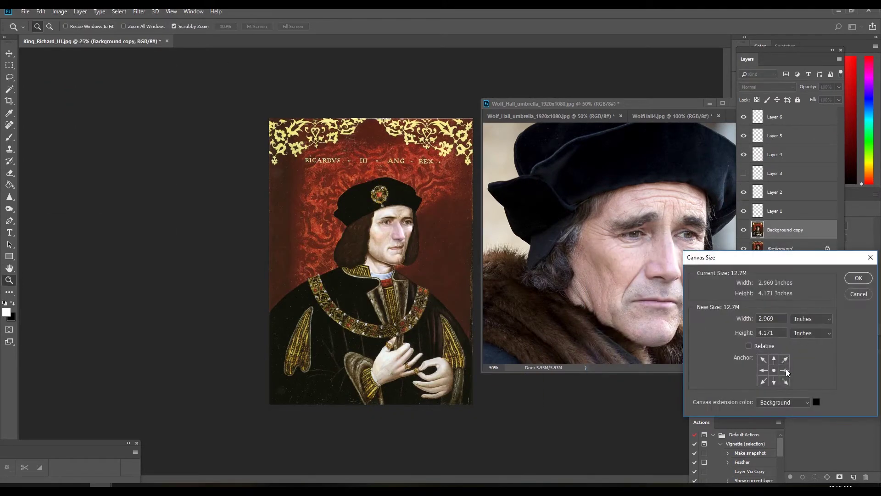
pyautogui.write('5')
pyautogui.press('Return')
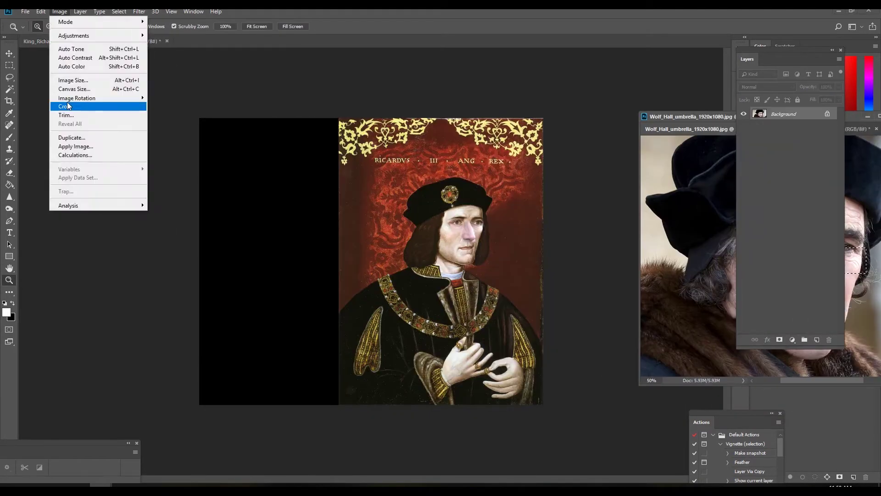
# Widen the King Richard III portrait's canvas to 8 inches with the anchor at the centre.
pyautogui.click(74, 89)
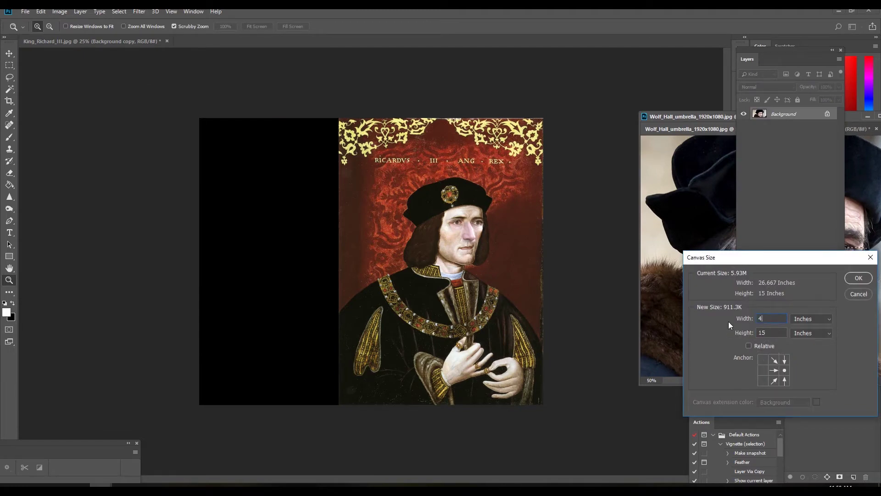
pyautogui.press('Escape')
pyautogui.click(575, 199)
pyautogui.click(60, 11)
pyautogui.click(74, 88)
pyautogui.moveTo(770, 318); pyautogui.dragTo(728, 320)
pyautogui.write('8')
pyautogui.press('Return')
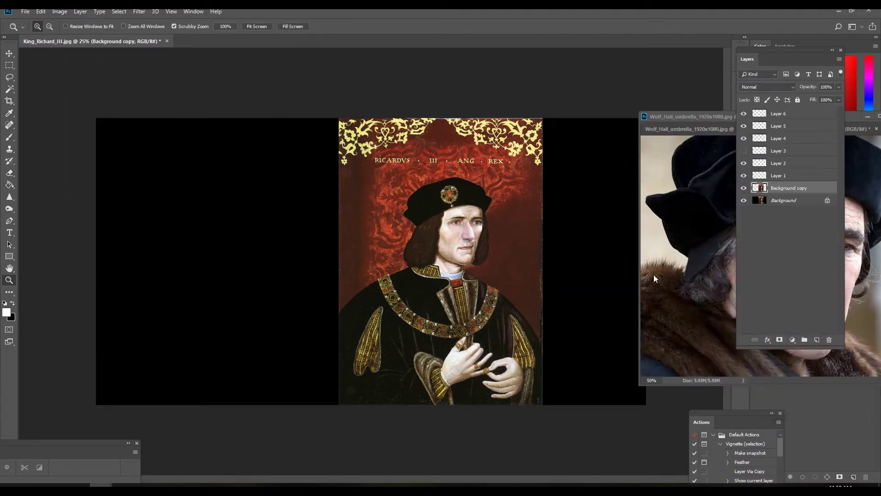
# Move the duplicated original portrait into the empty canvas beside the blended one, and shift the Wolf Hall window aside.
pyautogui.press('v')
pyautogui.click(796, 201)
pyautogui.click(767, 189)
pyautogui.moveTo(457, 264); pyautogui.dragTo(246, 263)
pyautogui.moveTo(737, 116); pyautogui.dragTo(802, 126)
pyautogui.click(615, 197)
# Crop the excess black canvas from both outer sides of the two portraits.
pyautogui.press('c')
pyautogui.moveTo(645, 261); pyautogui.dragTo(595, 255)
pyautogui.moveTo(147, 262); pyautogui.dragTo(162, 261)
pyautogui.press('Return')
pyautogui.press('z')
pyautogui.click(381, 295)
pyautogui.click(381, 295)
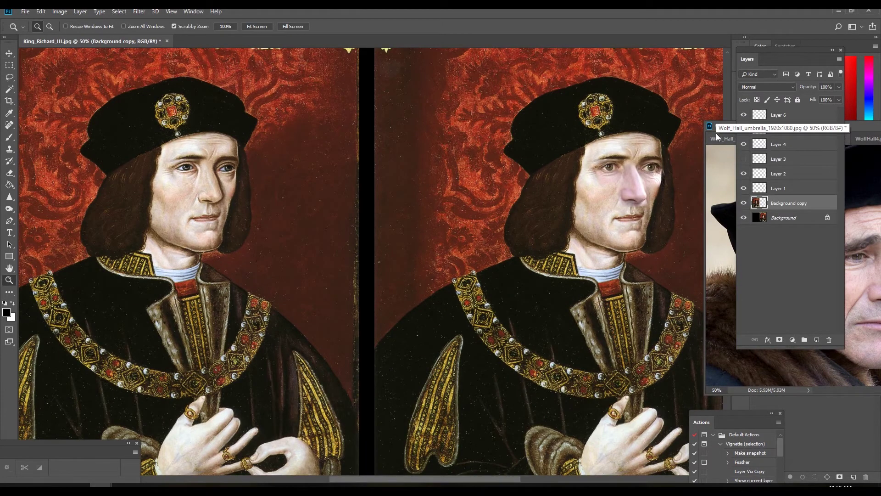
# Copy a rectangle about 3.4 by 1.4 inches around the mouth in the Wolf Hall umbrella photo and paste it into the portrait.
pyautogui.moveTo(715, 133); pyautogui.dragTo(601, 246)
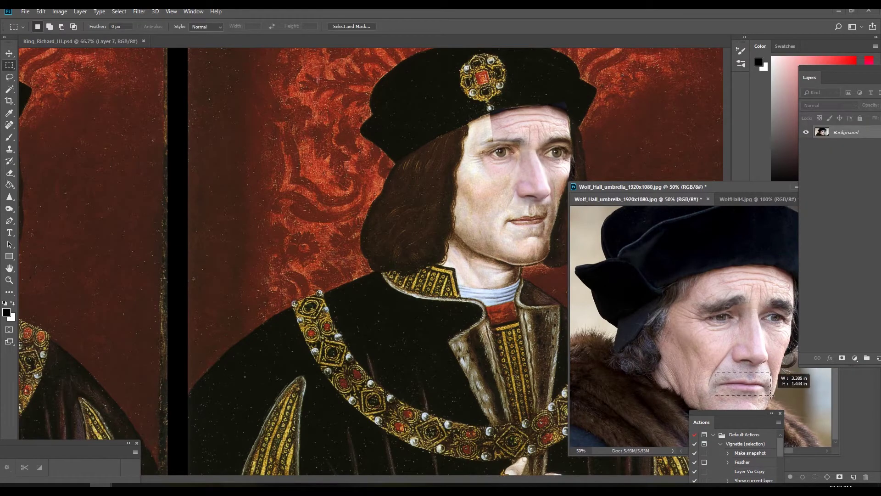
pyautogui.moveTo(709, 368); pyautogui.dragTo(773, 398)
pyautogui.hotkey('ctrl', 'c')
pyautogui.click(558, 256)
pyautogui.hotkey('ctrl', 'v')
# Place the pasted mouth patch over the mouth of the blended portrait and move the Wolf Hall window out of the way.
pyautogui.press('v')
pyautogui.moveTo(381, 261); pyautogui.dragTo(505, 229)
pyautogui.moveTo(608, 186); pyautogui.dragTo(664, 188)
pyautogui.click(530, 244)
pyautogui.moveTo(528, 243); pyautogui.dragTo(560, 235)
# Rotate the mouth patch to follow the tilt of the face and position it beneath the nose.
pyautogui.press('z')
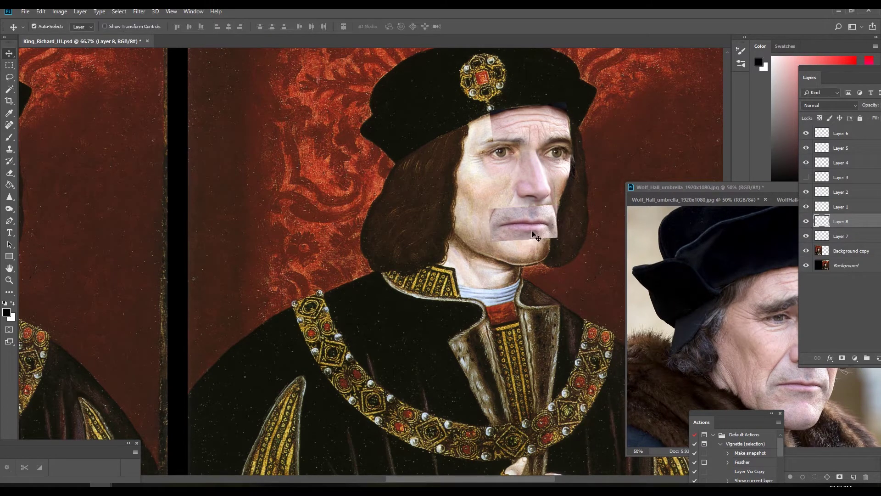
pyautogui.click(559, 233)
pyautogui.click(559, 233)
pyautogui.click(465, 202)
pyautogui.keyDown('alt'); pyautogui.click(482, 202); pyautogui.keyUp('alt')
pyautogui.press('v')
pyautogui.moveTo(557, 221); pyautogui.dragTo(541, 281)
pyautogui.hotkey('ctrl', 't')
pyautogui.moveTo(603, 280); pyautogui.dragTo(604, 271)
pyautogui.moveTo(525, 249); pyautogui.dragTo(532, 184)
pyautogui.press('Return')
# Check the mouth patch against the painted mouth, and refine its rotation and position.
pyautogui.click(806, 221)
pyautogui.click(806, 221)
pyautogui.hotkey('ctrl', 't')
pyautogui.moveTo(593, 267); pyautogui.dragTo(580, 261)
pyautogui.moveTo(539, 218); pyautogui.dragTo(548, 220)
pyautogui.press('Return')
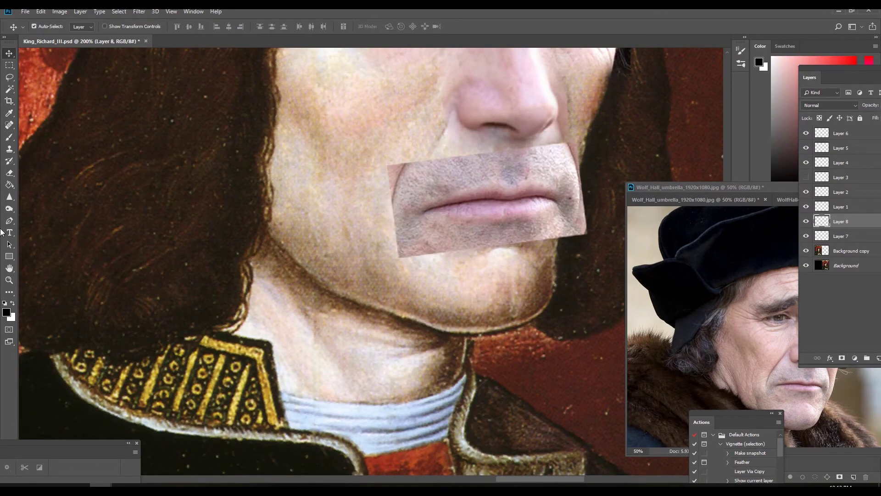
# Erase the hard edges around the lips on the mouth patch.
pyautogui.click(9, 173)
pyautogui.moveTo(569, 146)
pyautogui.mouseDown()
pyautogui.moveTo(401, 169)
pyautogui.moveTo(466, 266)
pyautogui.mouseUp()
pyautogui.moveTo(581, 179)
pyautogui.mouseDown()
pyautogui.moveTo(603, 206)
pyautogui.moveTo(581, 155)
pyautogui.moveTo(535, 252)
pyautogui.moveTo(585, 197)
pyautogui.mouseUp()
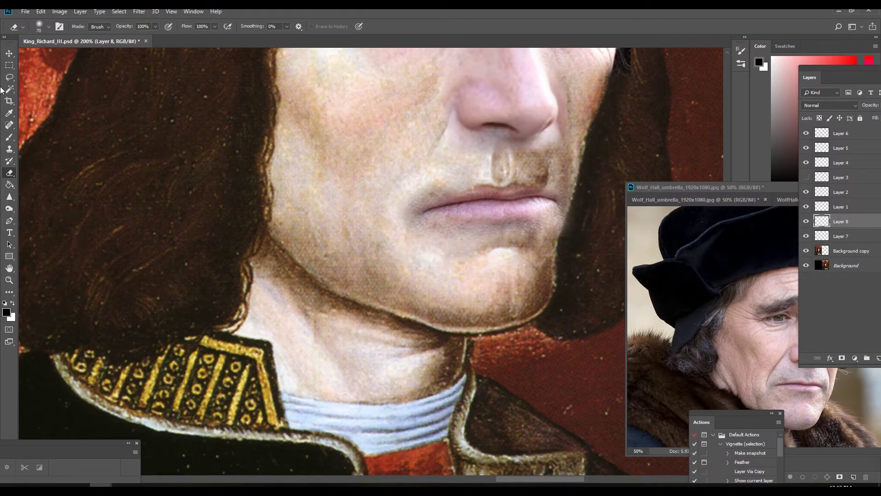
# Shift the mouth patch slightly and scale it down to fit the painted lips.
pyautogui.click(9, 54)
pyautogui.moveTo(529, 217); pyautogui.dragTo(522, 216)
pyautogui.hotkey('ctrl', 't')
pyautogui.moveTo(383, 257); pyautogui.dragTo(397, 251)
pyautogui.moveTo(434, 228); pyautogui.dragTo(433, 231)
pyautogui.moveTo(577, 215); pyautogui.dragTo(569, 214)
pyautogui.moveTo(574, 173); pyautogui.dragTo(573, 171)
pyautogui.moveTo(536, 203); pyautogui.dragTo(538, 195)
pyautogui.press('Return')
# Lower the mouth patch's opacity to 70% and fine-tune its position and size.
pyautogui.moveTo(857, 69); pyautogui.dragTo(798, 71)
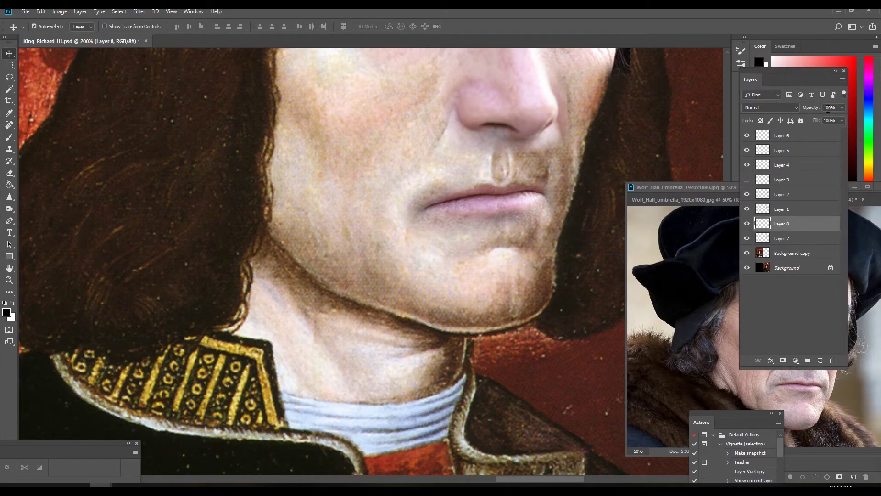
pyautogui.moveTo(817, 111); pyautogui.dragTo(803, 111)
pyautogui.moveTo(486, 197)
pyautogui.mouseDown()
pyautogui.moveTo(495, 207)
pyautogui.moveTo(489, 198)
pyautogui.mouseUp()
pyautogui.hotkey('ctrl', 't')
pyautogui.moveTo(579, 157); pyautogui.dragTo(580, 159)
pyautogui.press('Return')
# Warp the mouth patch to match the painted mouth's shape and compare the face with and without it.
pyautogui.click(40, 11)
pyautogui.moveTo(56, 212)
pyautogui.click(165, 269)
pyautogui.moveTo(397, 222); pyautogui.dragTo(413, 206)
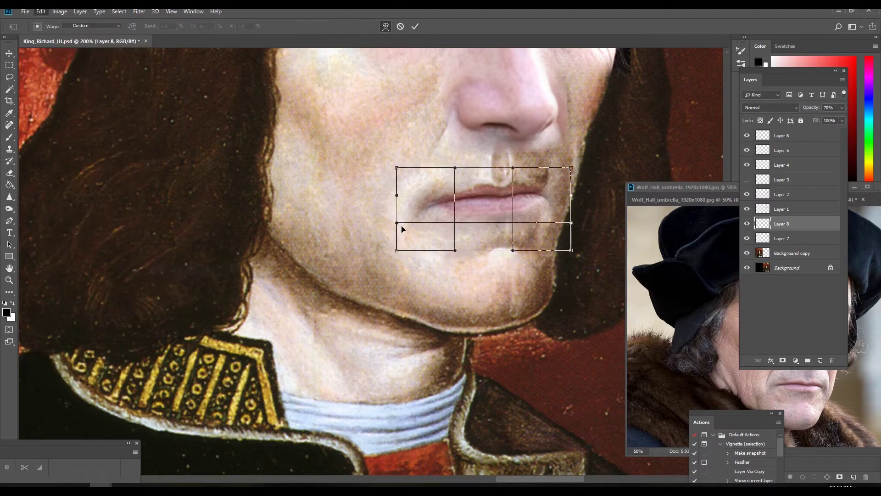
pyautogui.moveTo(574, 196); pyautogui.dragTo(574, 186)
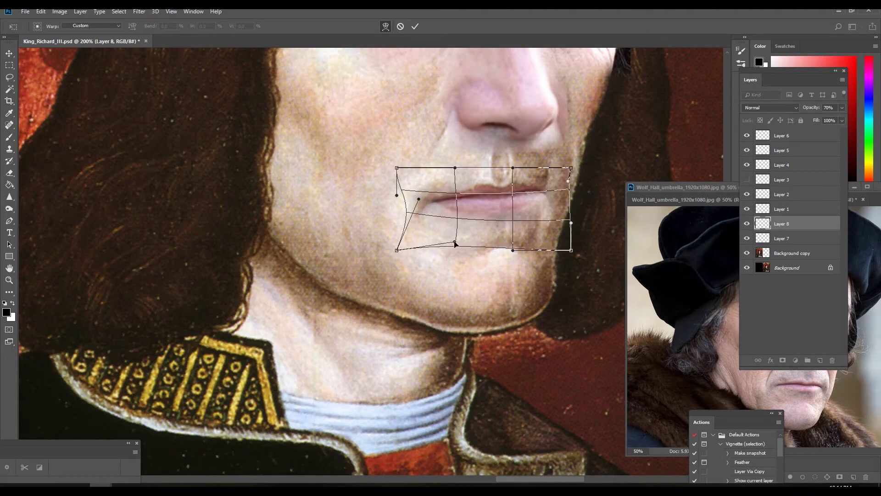
pyautogui.press('Return')
pyautogui.click(747, 224)
pyautogui.click(747, 224)
pyautogui.click(746, 223)
pyautogui.click(747, 223)
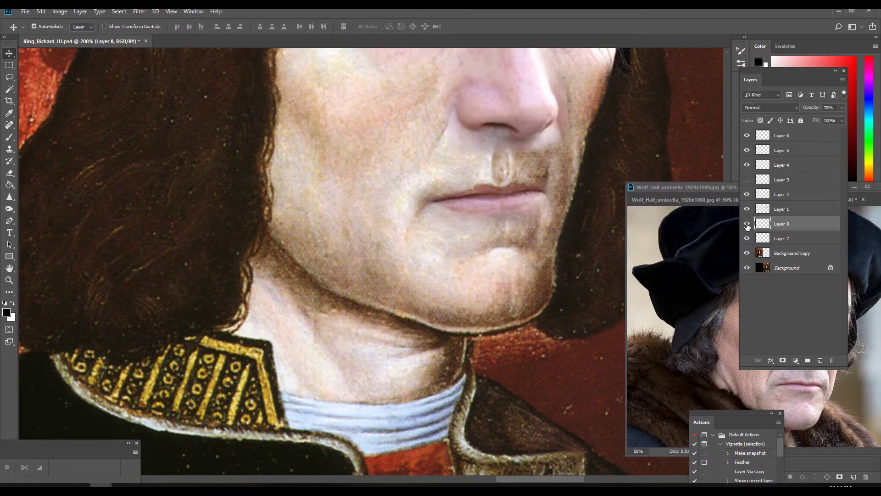
# Paste a second copy of the Wolf Hall mouth into the portrait and erase the skin around its lips.
pyautogui.press('z')
pyautogui.moveTo(505, 275); pyautogui.dragTo(497, 254)
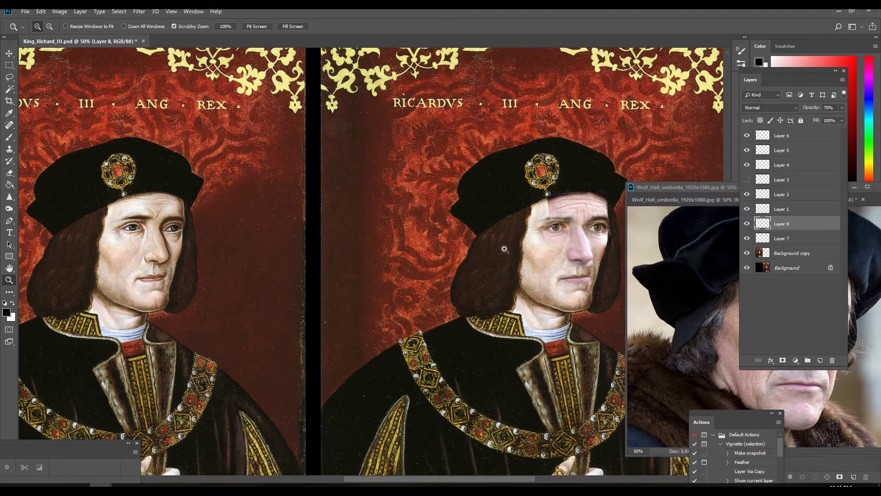
pyautogui.click(504, 249)
pyautogui.press('v')
pyautogui.hotkey('ctrl', 'v')
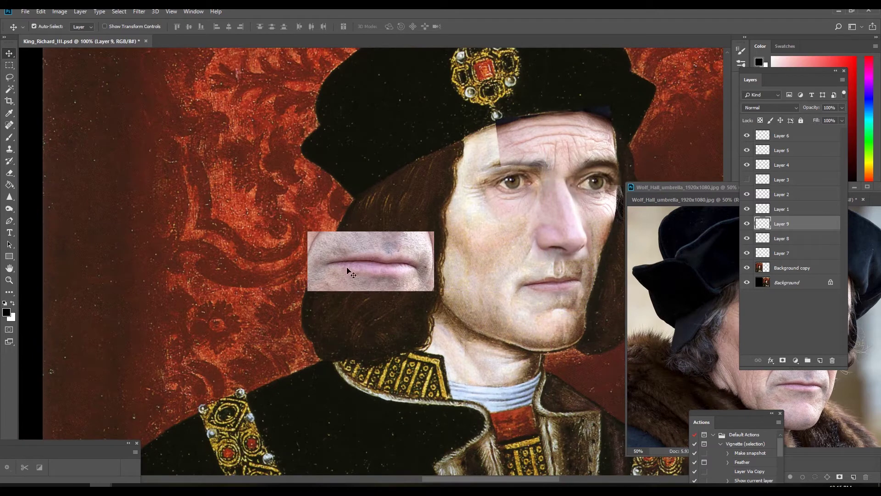
pyautogui.press('e')
pyautogui.moveTo(431, 282)
pyautogui.mouseDown()
pyautogui.moveTo(312, 283)
pyautogui.moveTo(411, 230)
pyautogui.moveTo(373, 287)
pyautogui.moveTo(332, 286)
pyautogui.mouseUp()
# Move the second mouth patch onto the portrait's mouth and rotate it to match the face's tilt.
pyautogui.press('v')
pyautogui.moveTo(425, 268); pyautogui.dragTo(584, 263)
pyautogui.hotkey('ctrl', 't')
pyautogui.moveTo(568, 279); pyautogui.dragTo(593, 247)
pyautogui.moveTo(579, 271)
pyautogui.mouseDown()
pyautogui.moveTo(581, 286)
pyautogui.moveTo(578, 274)
pyautogui.mouseUp()
pyautogui.press('Return')
# Hide the first mouth patch, lower the second one's opacity to 70% and nudge it into alignment.
pyautogui.press('z')
pyautogui.click(578, 280)
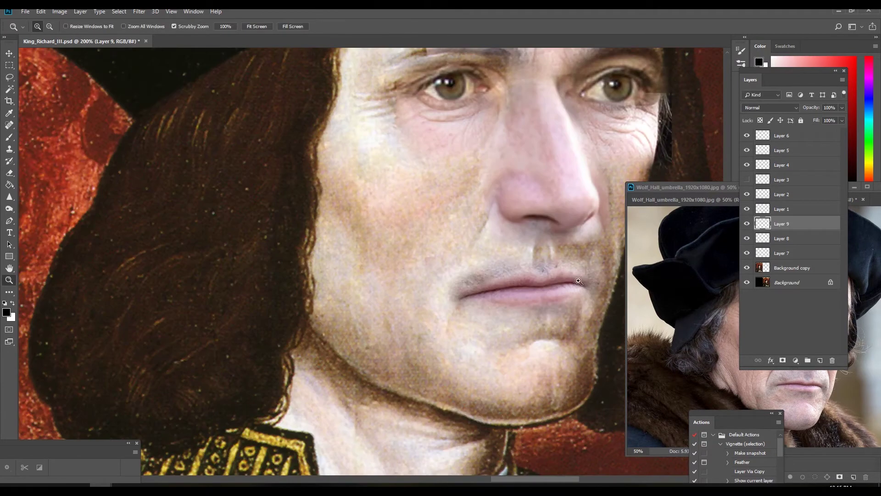
pyautogui.click(746, 238)
pyautogui.moveTo(811, 107); pyautogui.dragTo(796, 107)
pyautogui.moveTo(546, 266); pyautogui.dragTo(551, 266)
pyautogui.press('v')
pyautogui.moveTo(569, 272)
pyautogui.mouseDown()
pyautogui.moveTo(574, 285)
pyautogui.moveTo(569, 274)
pyautogui.mouseUp()
# Warp the second mouth patch by its corners and edges to fit the painted lips.
pyautogui.click(41, 12)
pyautogui.moveTo(91, 213)
pyautogui.click(166, 270)
pyautogui.moveTo(419, 308); pyautogui.dragTo(459, 292)
pyautogui.moveTo(550, 306); pyautogui.dragTo(554, 312)
pyautogui.moveTo(614, 308); pyautogui.dragTo(593, 300)
pyautogui.moveTo(613, 231); pyautogui.dragTo(583, 233)
pyautogui.moveTo(484, 231); pyautogui.dragTo(497, 232)
pyautogui.moveTo(419, 231); pyautogui.dragTo(450, 200)
pyautogui.press('Return')
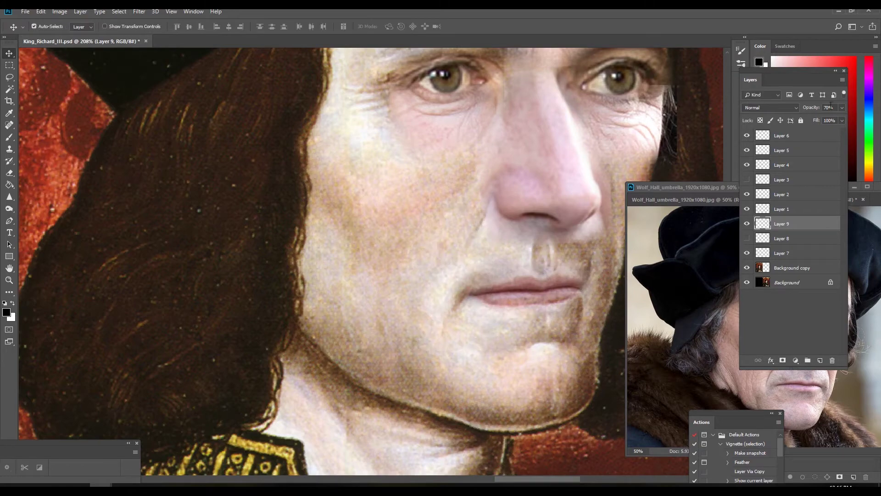
# Raise the second mouth patch's opacity and erase small remnants around the mouth.
pyautogui.moveTo(803, 110); pyautogui.dragTo(819, 110)
pyautogui.click(765, 234)
pyautogui.click(7, 172)
pyautogui.click(431, 245)
pyautogui.click(434, 185)
# Show the first mouth patch again at 100% opacity and compare the mouth with and without it.
pyautogui.click(771, 224)
pyautogui.click(781, 238)
pyautogui.click(747, 238)
pyautogui.moveTo(816, 109)
pyautogui.mouseDown()
pyautogui.moveTo(806, 110)
pyautogui.moveTo(823, 111)
pyautogui.mouseUp()
pyautogui.click(9, 280)
pyautogui.moveTo(403, 218); pyautogui.dragTo(349, 218)
pyautogui.click(745, 240)
pyautogui.click(746, 240)
pyautogui.click(746, 239)
pyautogui.click(746, 240)
pyautogui.click(745, 240)
# Warp the first mouth patch to line up with the second one and check it by switching its visibility.
pyautogui.moveTo(471, 246); pyautogui.dragTo(523, 246)
pyautogui.click(40, 12)
pyautogui.moveTo(67, 213)
pyautogui.click(160, 272)
pyautogui.moveTo(358, 257); pyautogui.dragTo(345, 260)
pyautogui.moveTo(432, 266); pyautogui.dragTo(445, 275)
pyautogui.press('Return')
pyautogui.click(747, 238)
pyautogui.click(746, 238)
pyautogui.click(746, 238)
pyautogui.click(746, 238)
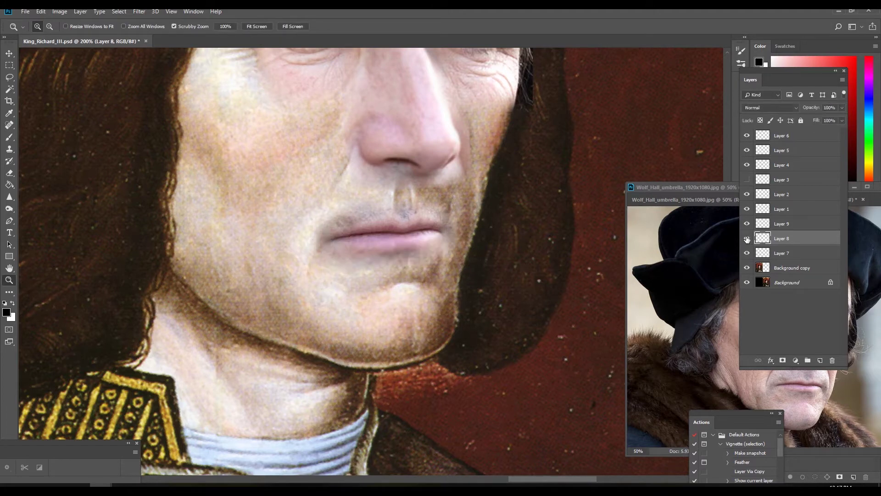
# Move the first mouth patch's layer directly above the Background copy layer and check its effect on the mouth.
pyautogui.moveTo(747, 238); pyautogui.dragTo(745, 254)
pyautogui.click(746, 253)
pyautogui.click(746, 253)
pyautogui.click(746, 253)
pyautogui.click(746, 253)
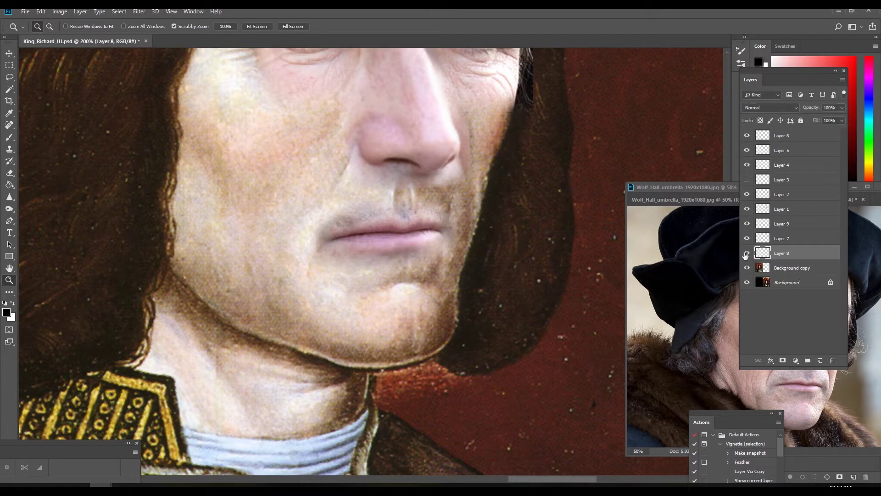
# Compare the portrait's lips repeatedly with and without the first mouth patch.
pyautogui.click(10, 53)
pyautogui.click(746, 253)
pyautogui.click(745, 254)
pyautogui.click(746, 253)
pyautogui.click(745, 253)
pyautogui.click(745, 253)
pyautogui.click(746, 254)
pyautogui.click(745, 253)
pyautogui.click(746, 253)
pyautogui.click(746, 253)
pyautogui.click(746, 253)
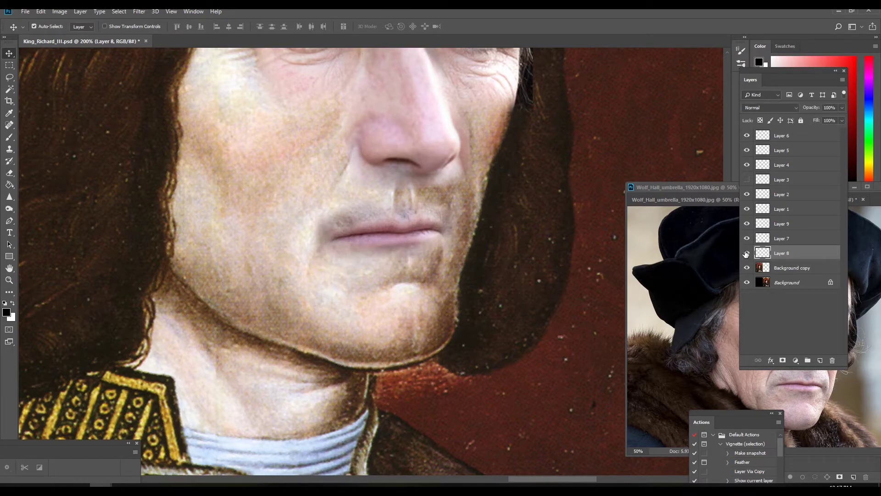
# Try to move the Layer 7 mouth patch upward over the lips, and undo the move.
pyautogui.click(745, 250)
pyautogui.click(746, 250)
pyautogui.click(784, 239)
pyautogui.moveTo(432, 232); pyautogui.dragTo(425, 220)
pyautogui.hotkey('ctrl', 'z')
# Compare the portrait's mouth repeatedly with and without the Layer 9 patch.
pyautogui.click(748, 225)
pyautogui.click(747, 225)
pyautogui.click(747, 224)
pyautogui.click(747, 225)
pyautogui.click(747, 224)
pyautogui.click(747, 225)
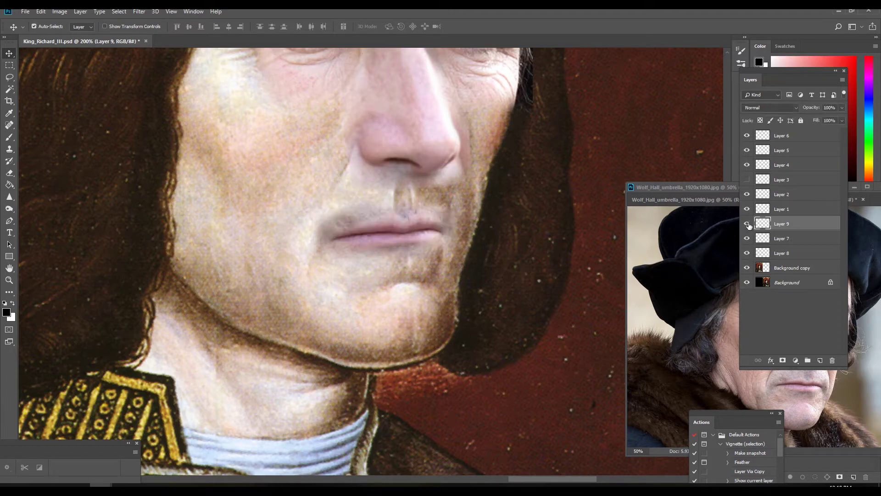
pyautogui.click(747, 224)
# Delete the Layer 7 mouth patch and check how the lips look with Layer 9 shown and hidden.
pyautogui.moveTo(378, 206); pyautogui.dragTo(386, 225)
pyautogui.press('Delete')
pyautogui.click(747, 225)
pyautogui.click(747, 225)
pyautogui.click(747, 224)
pyautogui.click(747, 225)
pyautogui.click(747, 224)
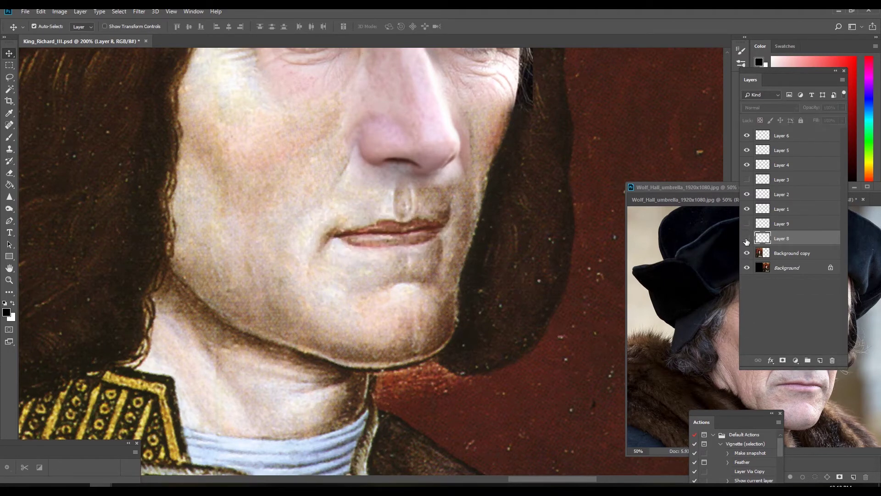
pyautogui.click(747, 225)
pyautogui.click(747, 225)
pyautogui.click(781, 224)
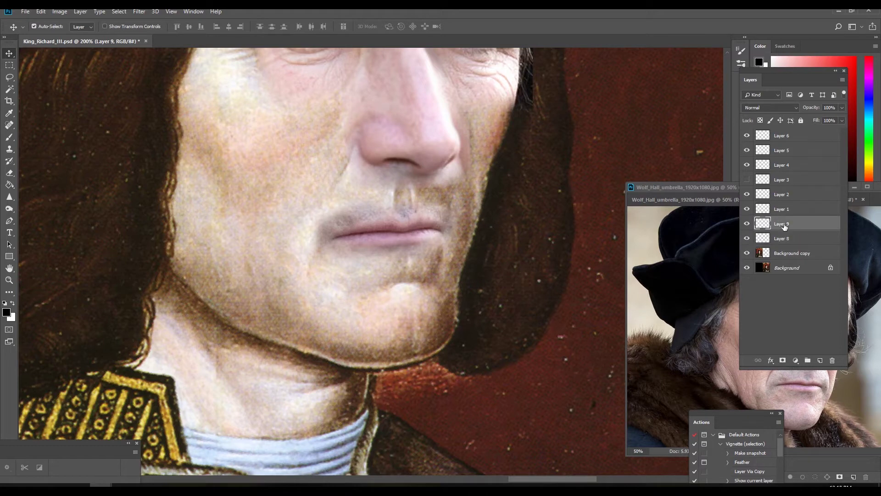
# Erase part of the Layer 9 patch below the lips with a 29 px eraser and check it by switching its visibility.
pyautogui.press('e')
pyautogui.click(37, 25)
pyautogui.moveTo(62, 54); pyautogui.dragTo(57, 53)
pyautogui.click(361, 251)
pyautogui.click(747, 224)
pyautogui.click(747, 224)
pyautogui.click(747, 224)
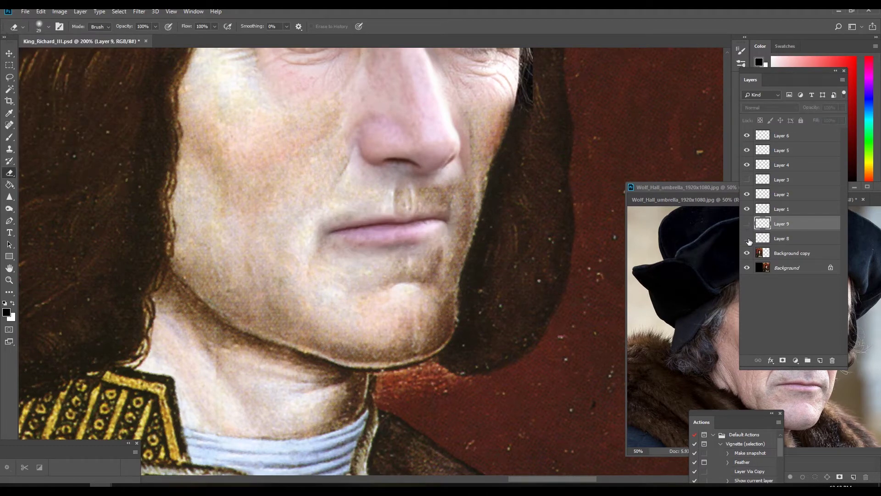
# Hide Layer 8 and warp the Layer 9 mouth patch to fit the painted lips.
pyautogui.click(747, 238)
pyautogui.click(747, 223)
pyautogui.click(7, 56)
pyautogui.hotkey('ctrl', 't')
pyautogui.click(41, 11)
pyautogui.click(60, 204)
pyautogui.click(41, 11)
pyautogui.moveTo(54, 213)
pyautogui.click(166, 270)
pyautogui.moveTo(462, 214)
pyautogui.mouseDown()
pyautogui.moveTo(285, 188)
pyautogui.moveTo(463, 206)
pyautogui.mouseUp()
pyautogui.moveTo(463, 250); pyautogui.dragTo(454, 245)
pyautogui.moveTo(298, 213)
pyautogui.mouseDown()
pyautogui.moveTo(307, 166)
pyautogui.moveTo(310, 203)
pyautogui.mouseUp()
pyautogui.press('Return')
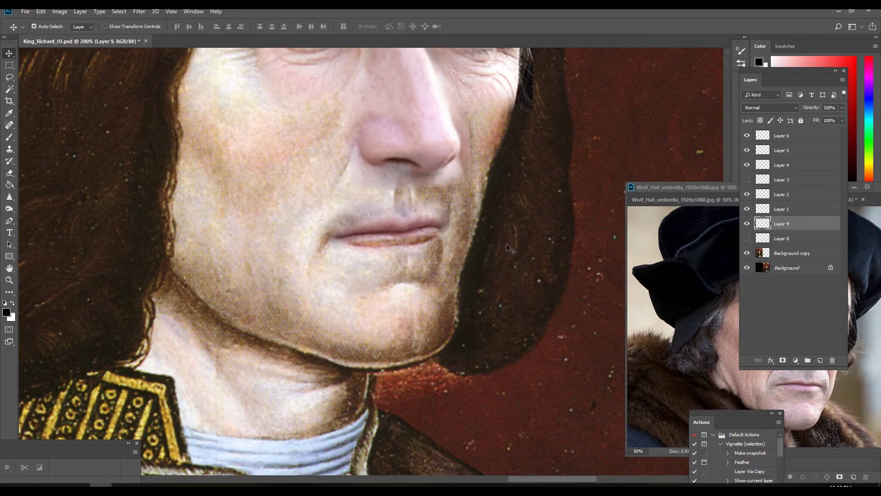
# Check Layer 9's effect on the painted mouth and warp its patch again around the lower lip and right-hand edge.
pyautogui.click(746, 223)
pyautogui.click(747, 223)
pyautogui.click(746, 223)
pyautogui.click(747, 224)
pyautogui.click(747, 224)
pyautogui.click(747, 223)
pyautogui.click(42, 12)
pyautogui.moveTo(67, 212)
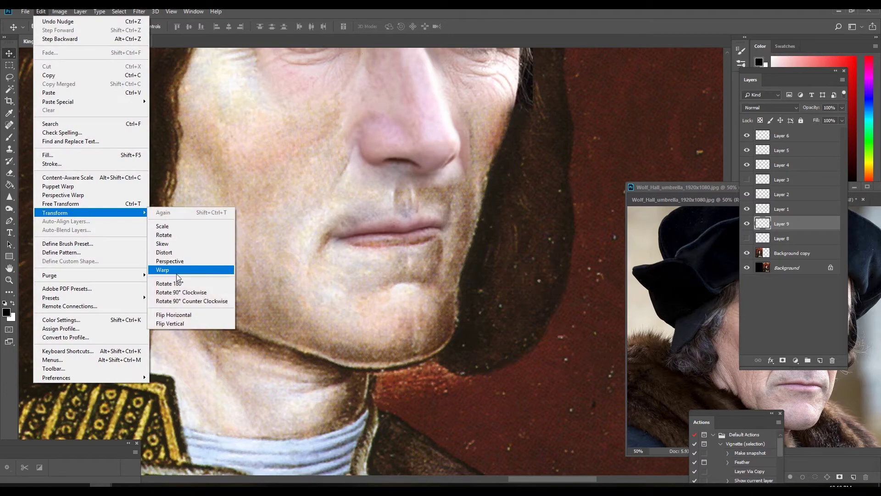
pyautogui.click(172, 270)
pyautogui.moveTo(427, 243); pyautogui.dragTo(385, 250)
pyautogui.moveTo(461, 179); pyautogui.dragTo(450, 173)
pyautogui.moveTo(454, 218); pyautogui.dragTo(450, 217)
pyautogui.press('Return')
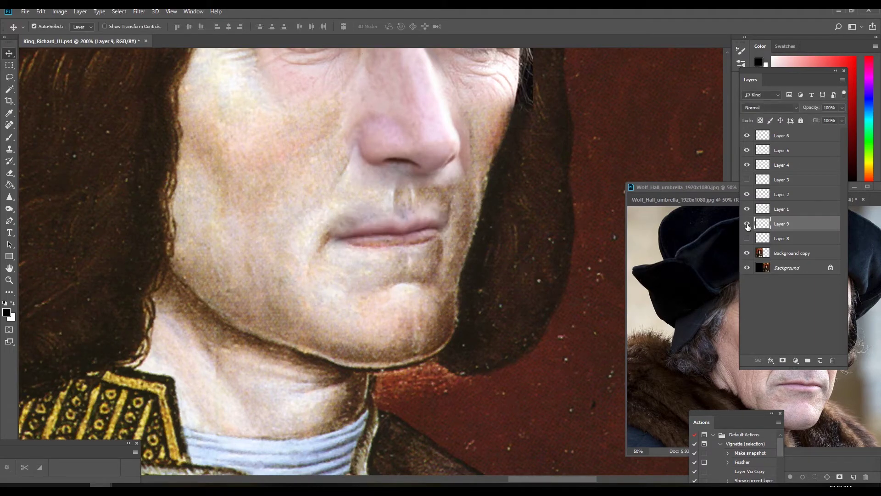
# Show Layer 8 again beneath Layer 9 and compare the mouth with and without it.
pyautogui.press('e')
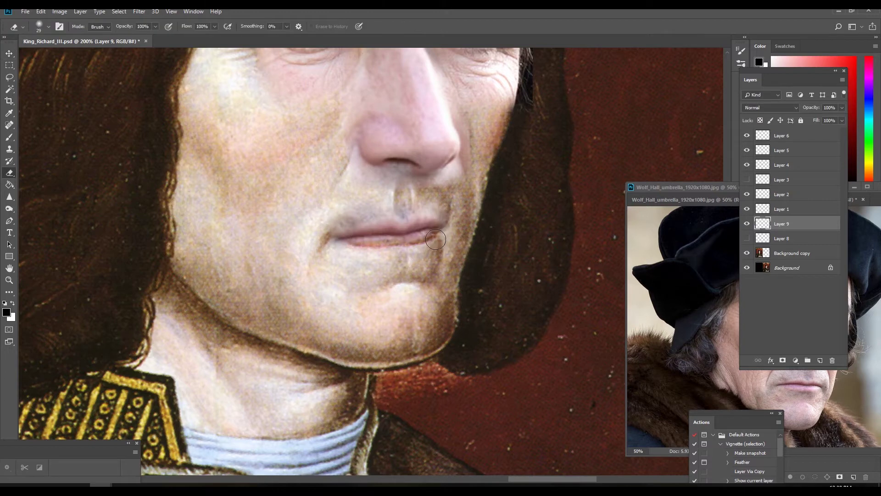
pyautogui.click(746, 238)
pyautogui.click(9, 53)
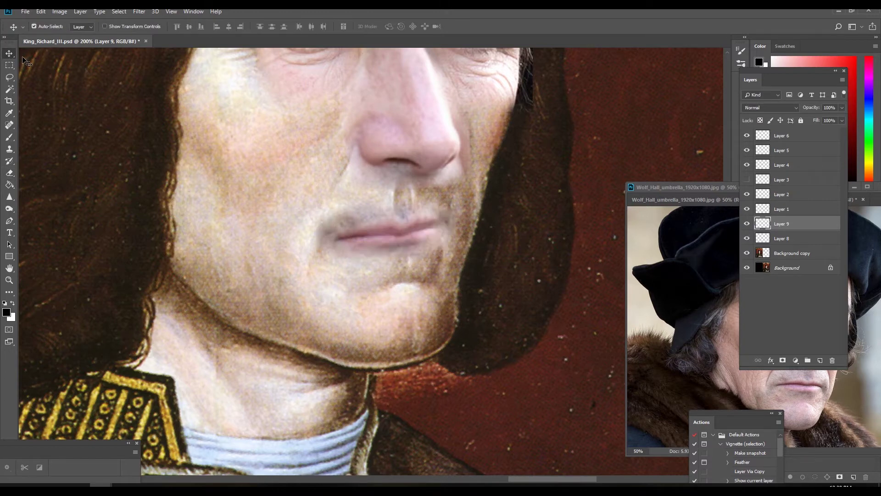
pyautogui.click(788, 240)
pyautogui.click(745, 240)
pyautogui.click(745, 240)
pyautogui.click(745, 240)
pyautogui.click(745, 240)
pyautogui.click(745, 240)
pyautogui.click(745, 240)
pyautogui.click(747, 238)
# Compare the lips repeatedly with the Layer 8 patch shown and hidden.
pyautogui.press('e')
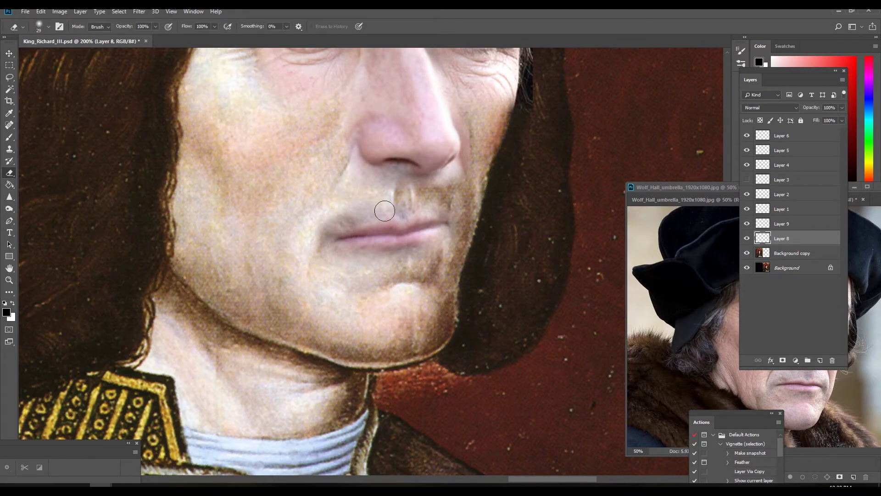
pyautogui.click(746, 238)
pyautogui.click(746, 239)
pyautogui.press('v')
pyautogui.click(746, 240)
pyautogui.click(746, 240)
pyautogui.click(747, 240)
pyautogui.click(747, 240)
pyautogui.click(747, 240)
pyautogui.click(748, 240)
pyautogui.click(747, 240)
pyautogui.click(746, 238)
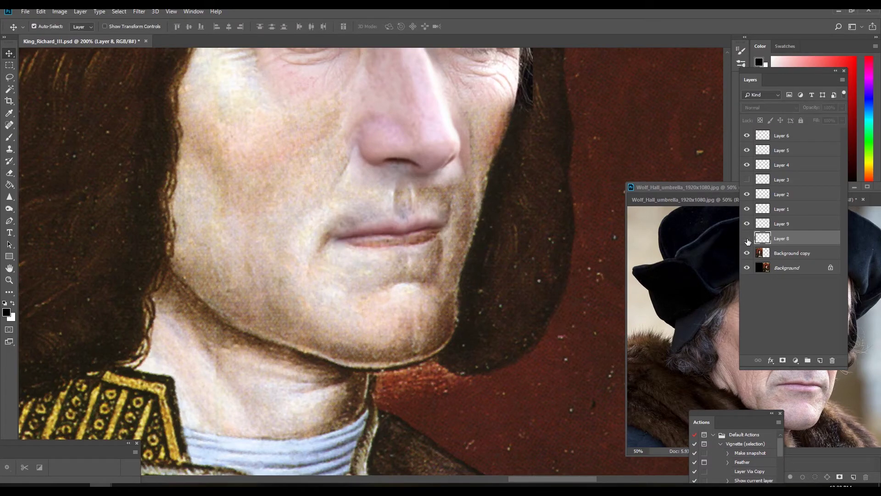
# Warp the lower left-hand part of the Layer 8 mouth patch and save the document.
pyautogui.click(41, 11)
pyautogui.moveTo(78, 209)
pyautogui.click(177, 262)
pyautogui.moveTo(368, 256); pyautogui.dragTo(351, 255)
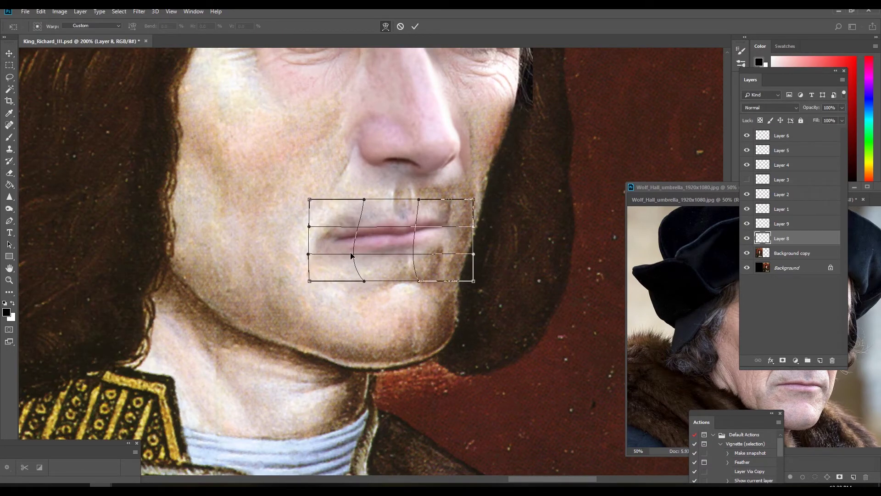
pyautogui.press('Return')
pyautogui.click(747, 238)
pyautogui.click(746, 238)
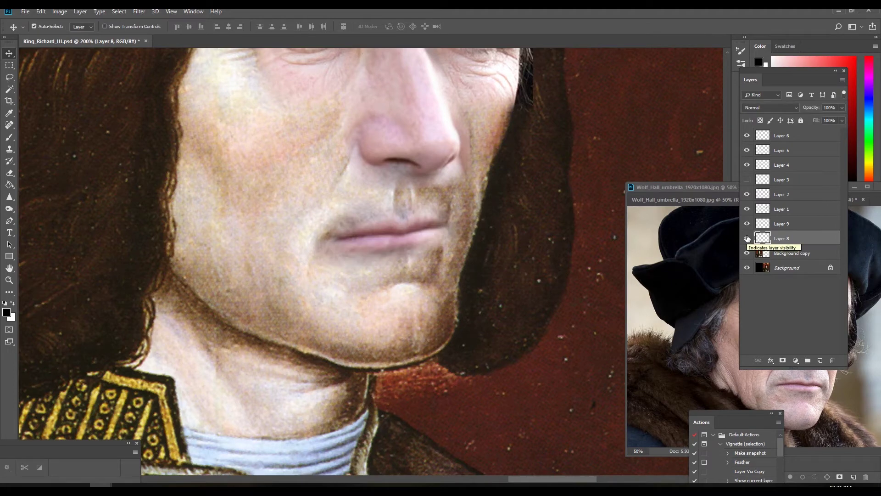
pyautogui.hotkey('ctrl', 's')
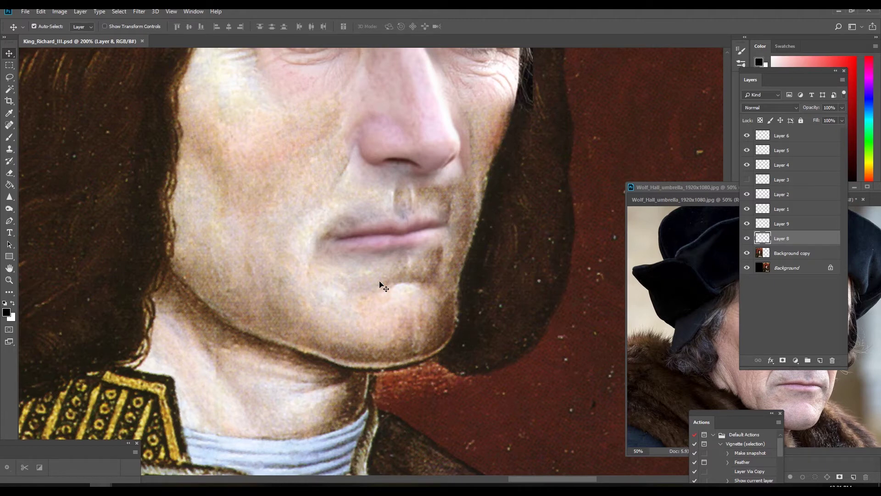
# Check Layer 8's effect on the mouth and erase its patch around the left-hand corner of the lips.
pyautogui.click(746, 238)
pyautogui.click(747, 238)
pyautogui.click(747, 238)
pyautogui.click(747, 238)
pyautogui.press('e')
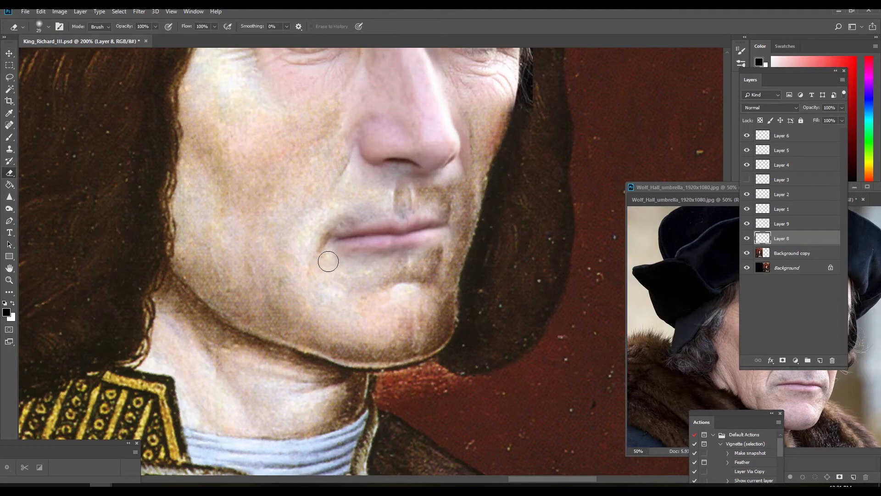
# Copy the mouth area from Wolf_Hall_umbrella_1920x1080.jpg, paste it into the King Richard III document and adjust it with Free Transform.
pyautogui.moveTo(702, 188); pyautogui.dragTo(613, 178)
pyautogui.hotkey('ctrl', 'd')
pyautogui.click(9, 65)
pyautogui.moveTo(707, 351); pyautogui.dragTo(734, 378)
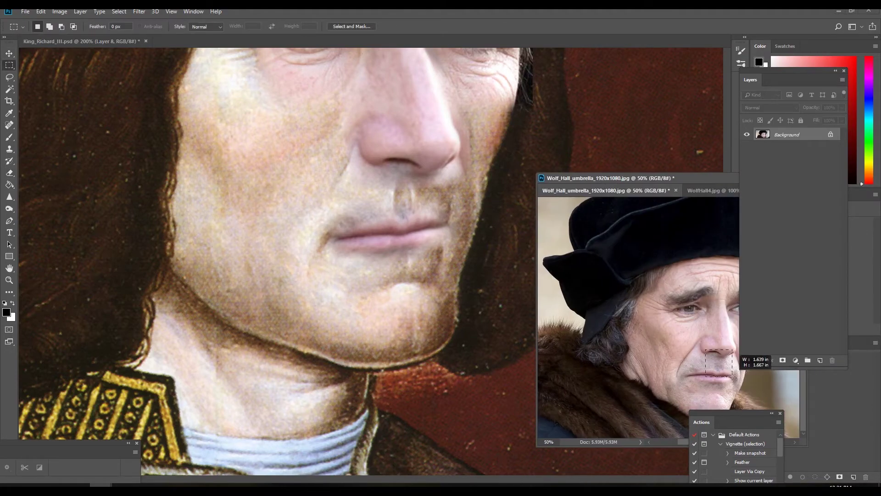
pyautogui.hotkey('ctrl', 'c')
pyautogui.click(82, 41)
pyautogui.hotkey('ctrl', 'v')
pyautogui.hotkey('ctrl', 't')
pyautogui.moveTo(454, 193); pyautogui.dragTo(468, 167)
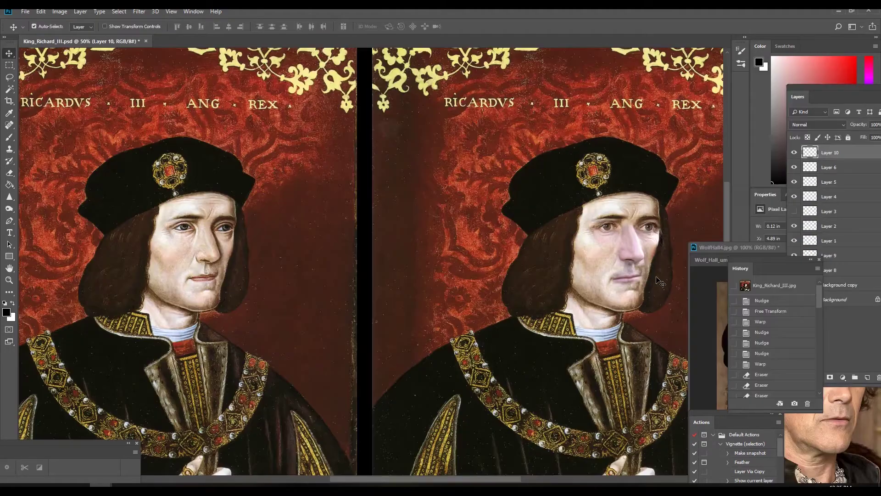
# Rotate the Layer 8 and Layer 9 mouth patches together by about 2.4°.
pyautogui.scroll(3, 240, 153)
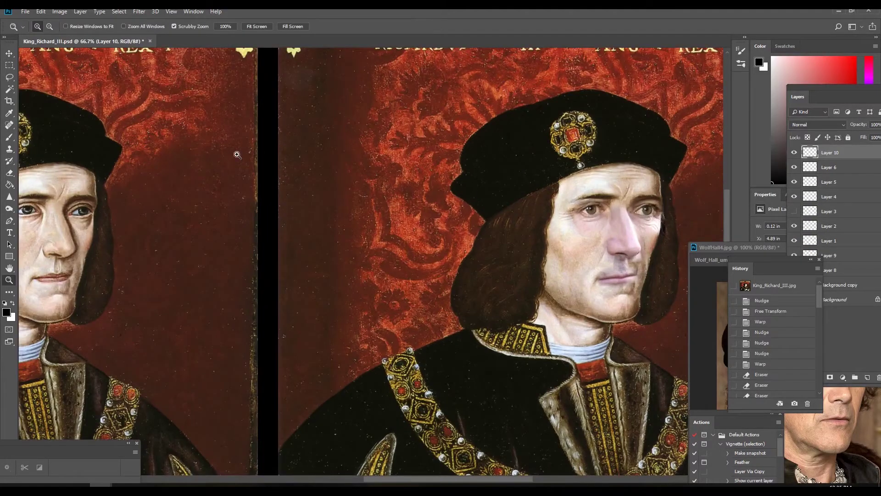
pyautogui.moveTo(240, 153); pyautogui.dragTo(282, 142)
pyautogui.click(829, 255)
pyautogui.moveTo(757, 268); pyautogui.dragTo(730, 322)
pyautogui.hotkey('ctrl', 't')
pyautogui.keyDown('shift'); pyautogui.click(828, 270); pyautogui.keyUp('shift')
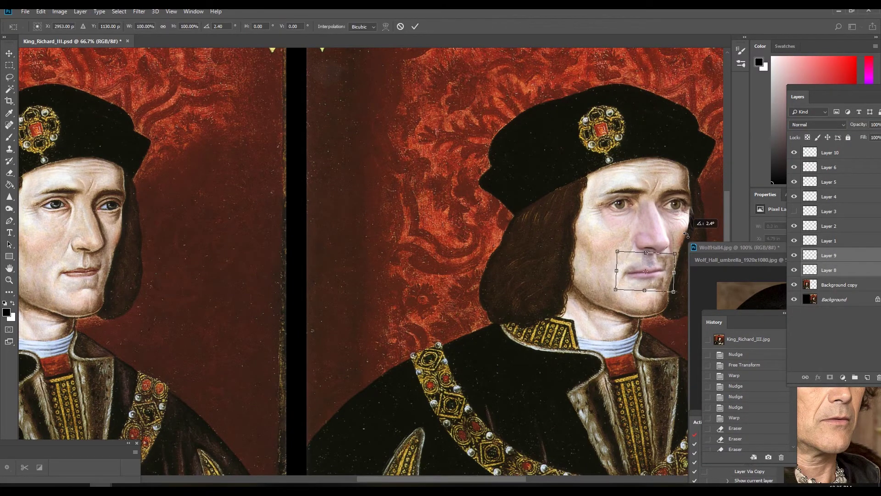
pyautogui.press('Return')
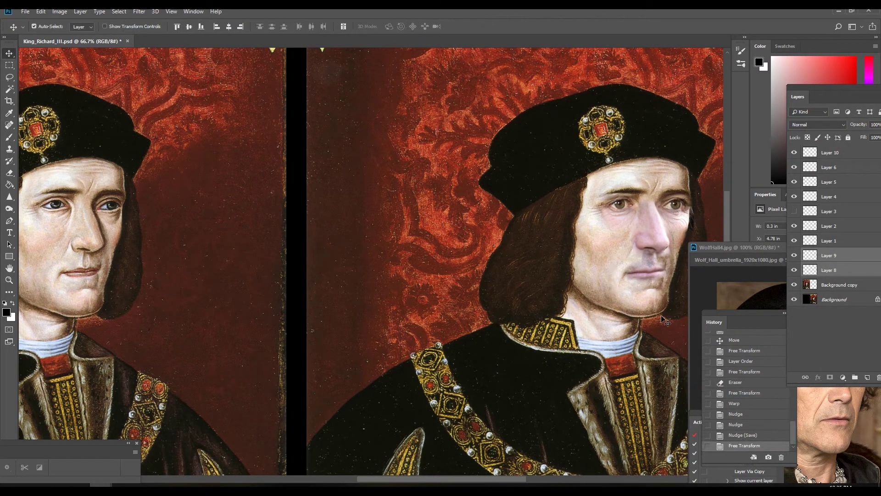
# Nudge the Layer 9 and Layer 8 mouth patches separately slightly to the left.
pyautogui.click(825, 257)
pyautogui.press('Left')
pyautogui.press('Left')
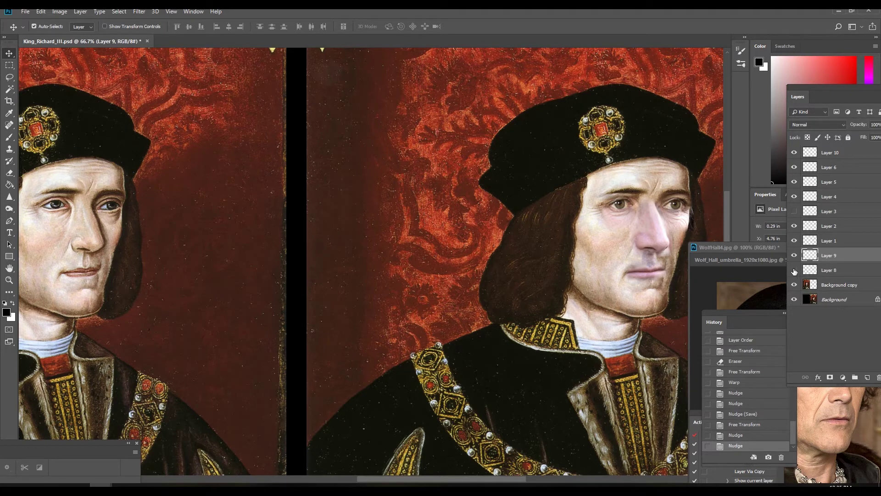
pyautogui.press('Left')
pyautogui.click(814, 271)
pyautogui.press('Left')
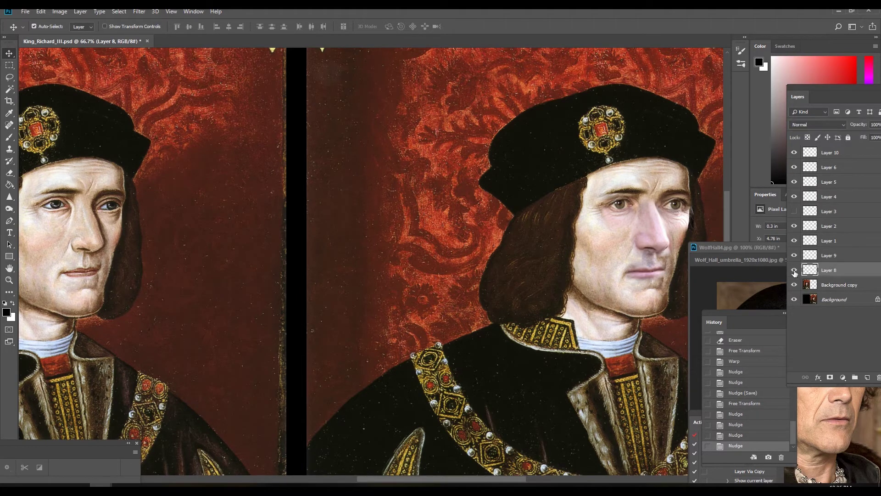
pyautogui.press('Left')
pyautogui.press('Left')
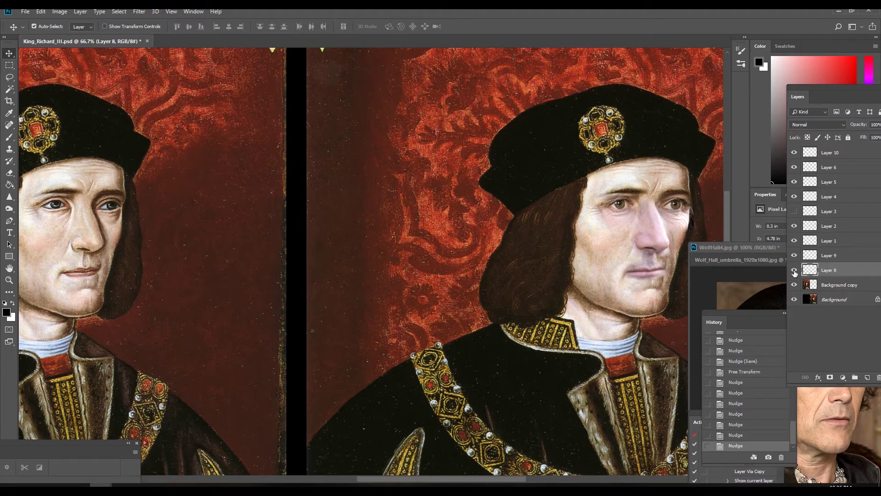
pyautogui.press('Left')
# Adjust the Layer 4 nose patch with Free Transform, nudge it to the right and check it by switching its visibility.
pyautogui.keyDown('alt'); pyautogui.click(501, 230); pyautogui.keyUp('alt')
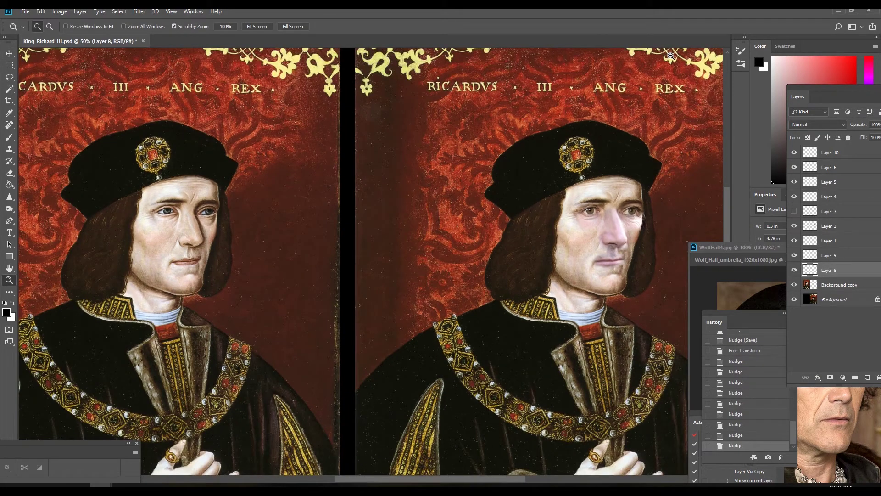
pyautogui.press('v')
pyautogui.rightClick(622, 243)
pyautogui.click(636, 249)
pyautogui.hotkey('ctrl', 't')
pyautogui.press('Return')
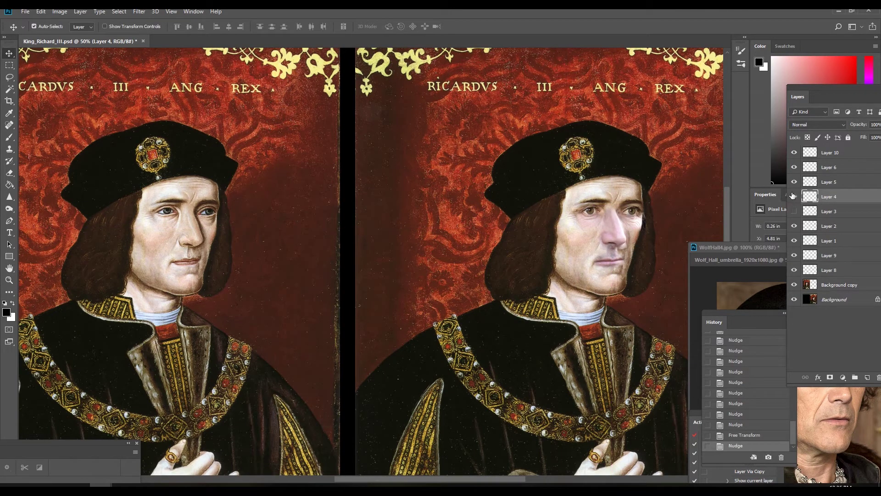
pyautogui.press('Right')
pyautogui.press('Right')
pyautogui.press('Right')
pyautogui.click(793, 197)
pyautogui.click(794, 197)
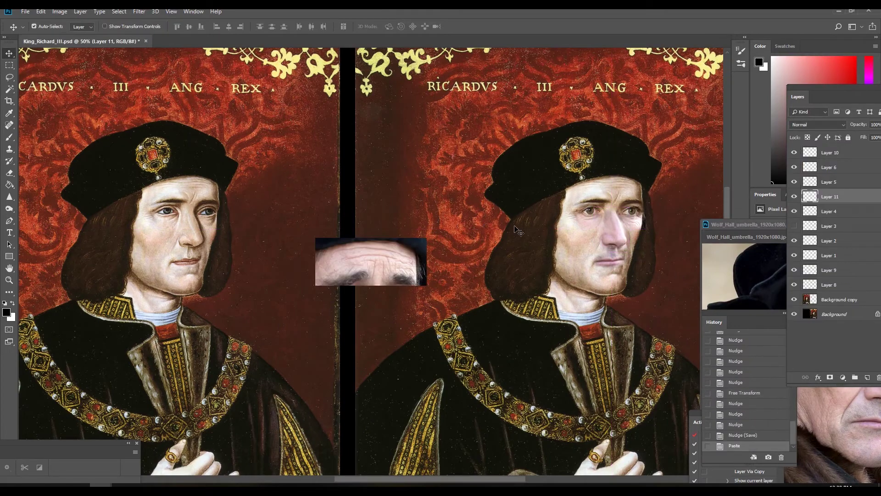
# Move the pasted forehead patch onto the edited portrait's forehead and scale it to fit under the hat.
pyautogui.moveTo(369, 261); pyautogui.dragTo(610, 190)
pyautogui.hotkey('ctrl', 't')
pyautogui.moveTo(660, 210); pyautogui.dragTo(650, 206)
pyautogui.moveTo(632, 197)
pyautogui.mouseDown()
pyautogui.moveTo(639, 195)
pyautogui.moveTo(631, 198)
pyautogui.mouseUp()
pyautogui.press('Return')
# Erase the left-hand edge of the forehead patch to blend it into the painted temple.
pyautogui.press('z')
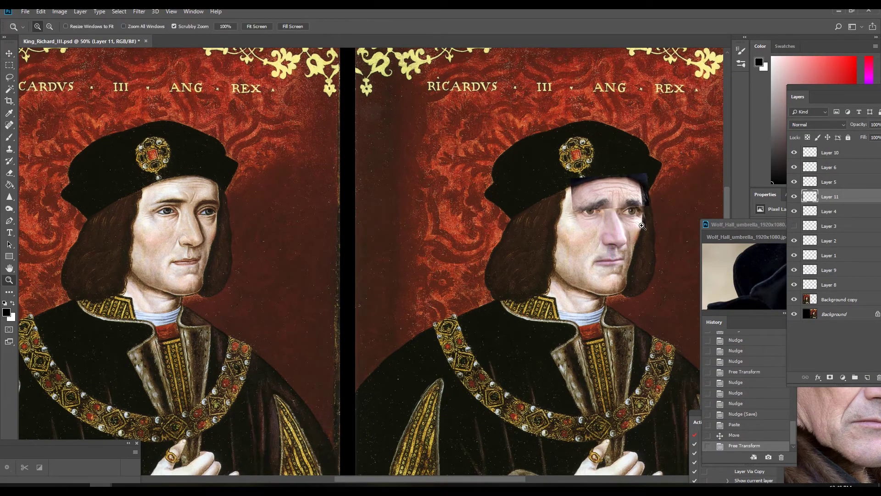
pyautogui.click(649, 223)
pyautogui.click(9, 172)
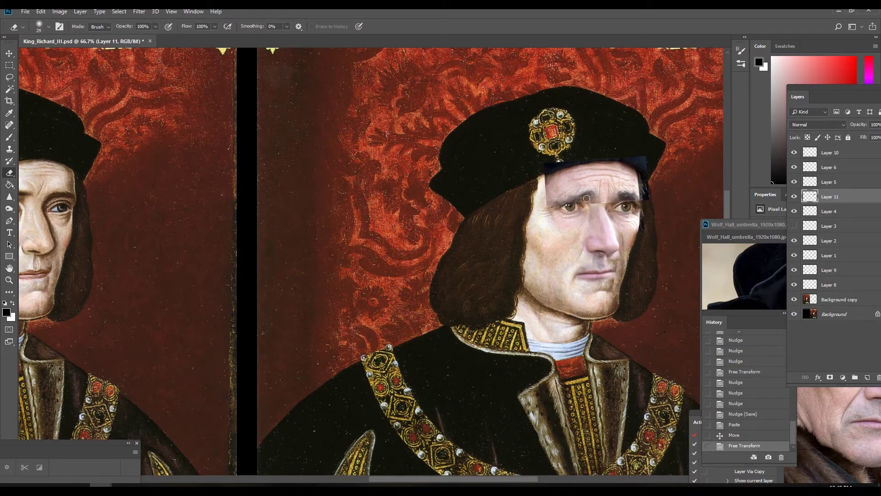
pyautogui.moveTo(546, 195); pyautogui.dragTo(545, 172)
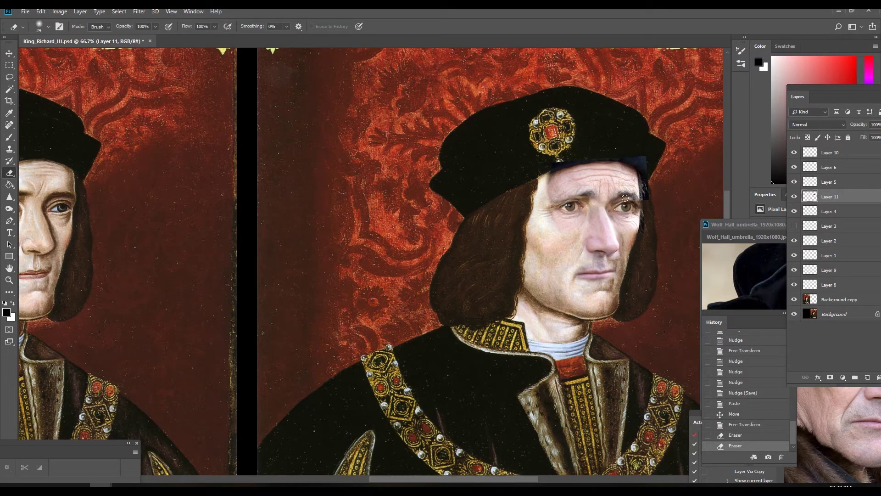
pyautogui.moveTo(537, 205); pyautogui.dragTo(324, 299)
pyautogui.click(325, 299)
# Refine the forehead patch's position with nudges and Free Transform, and compare the face with and without it.
pyautogui.press('v')
pyautogui.click(796, 200)
pyautogui.click(797, 201)
pyautogui.press('Up')
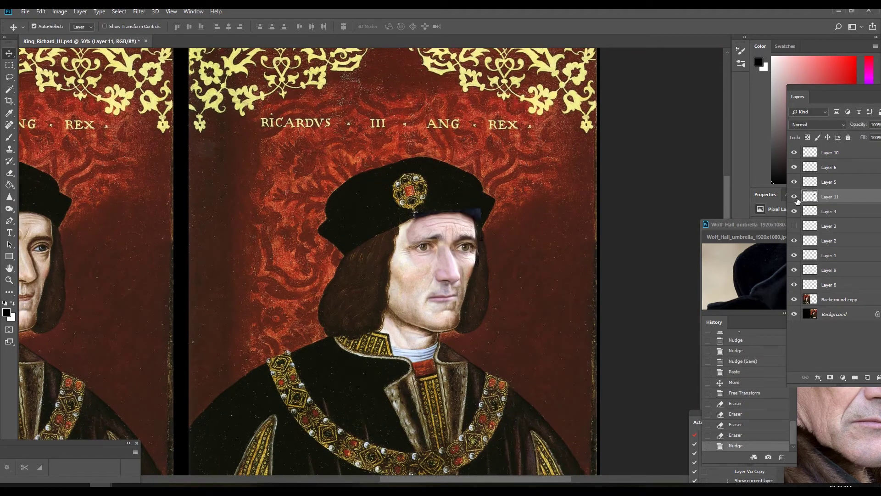
pyautogui.hotkey('ctrl', 't')
pyautogui.press('Return')
pyautogui.press('Right')
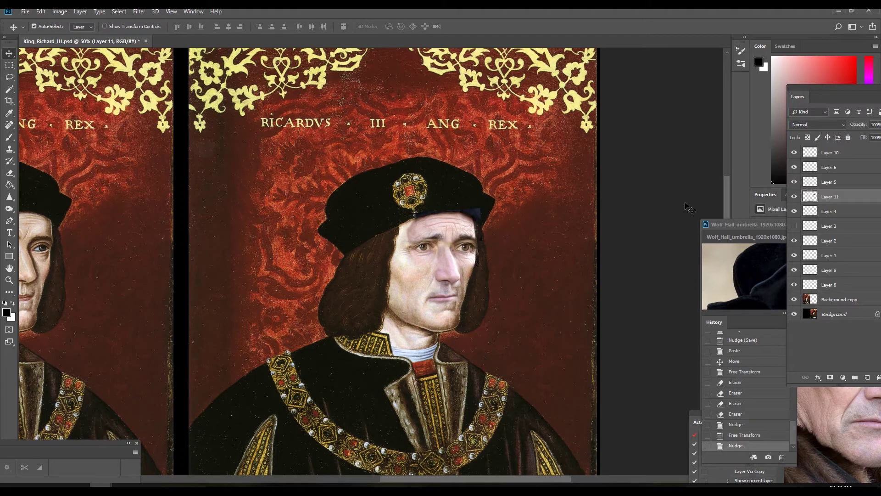
pyautogui.click(792, 197)
pyautogui.click(793, 198)
pyautogui.click(792, 198)
pyautogui.click(793, 198)
pyautogui.click(793, 198)
pyautogui.click(793, 198)
# Erase the lower edge of the Layer 11 forehead patch around the left-hand eye and eyebrow.
pyautogui.click(10, 173)
pyautogui.click(431, 239)
pyautogui.click(413, 243)
pyautogui.click(423, 240)
pyautogui.click(422, 240)
pyautogui.click(423, 240)
pyautogui.click(423, 240)
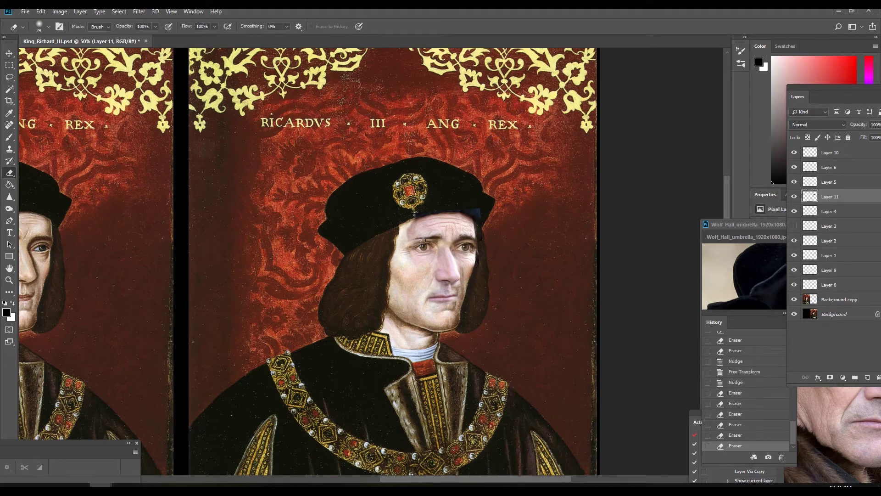
# Smooth the seam at the left-hand side of the forehead patch above the eyebrow with a small Spot Healing Brush.
pyautogui.press('z')
pyautogui.keyDown('alt'); pyautogui.click(479, 236); pyautogui.keyUp('alt')
pyautogui.click(359, 272)
pyautogui.click(358, 272)
pyautogui.click(359, 272)
pyautogui.click(358, 272)
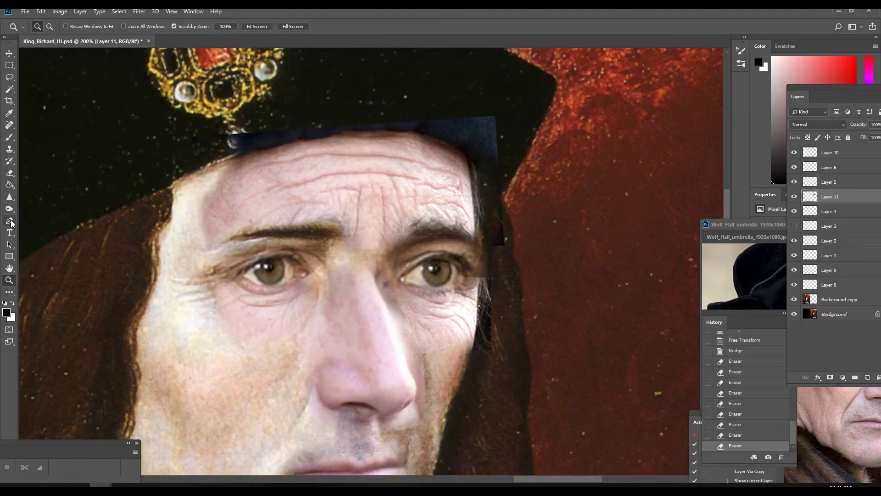
pyautogui.click(10, 125)
pyautogui.click(32, 126)
pyautogui.click(48, 28)
pyautogui.moveTo(29, 51); pyautogui.dragTo(19, 52)
pyautogui.moveTo(301, 209); pyautogui.dragTo(313, 205)
pyautogui.moveTo(271, 207)
pyautogui.mouseDown()
pyautogui.moveTo(317, 200)
pyautogui.moveTo(304, 208)
pyautogui.mouseUp()
pyautogui.hotkey('ctrl', 'alt', 'z')
pyautogui.hotkey('ctrl', 'alt', 'z')
pyautogui.click(260, 216)
pyautogui.moveTo(247, 200); pyautogui.dragTo(281, 181)
# Heal the marks between the eyebrows and above the right-hand eyebrow with the Spot Healing Brush.
pyautogui.click(333, 199)
pyautogui.click(340, 195)
pyautogui.click(332, 200)
pyautogui.click(322, 204)
pyautogui.click(325, 204)
pyautogui.click(401, 197)
pyautogui.click(405, 209)
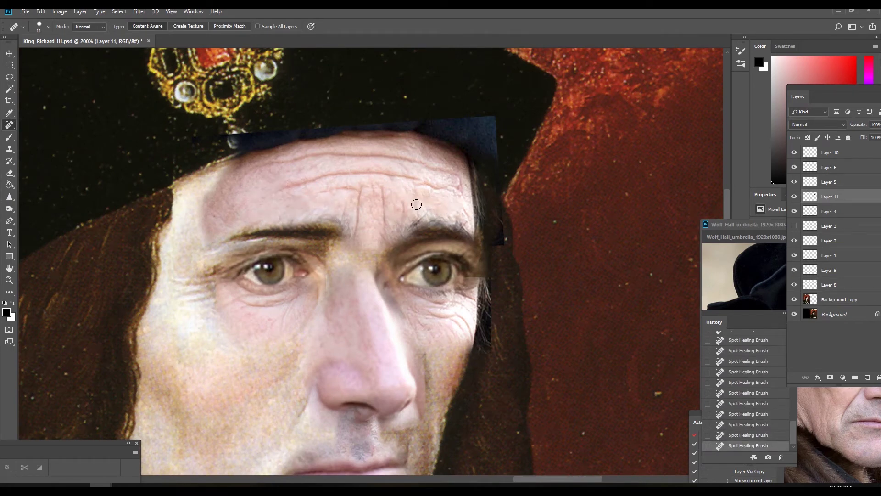
# Heal the crease across the middle of the forehead and compare the skin before and after the stroke.
pyautogui.moveTo(339, 186); pyautogui.dragTo(302, 196)
pyautogui.press('super')
pyautogui.press('super')
pyautogui.hotkey('ctrl', 'z')
pyautogui.hotkey('ctrl', 'z')
# Compare the portrait's forehead with and without Layer 11.
pyautogui.press('z')
pyautogui.keyDown('alt'); pyautogui.click(357, 212); pyautogui.keyUp('alt')
pyautogui.keyDown('alt'); pyautogui.click(358, 212); pyautogui.keyUp('alt')
pyautogui.click(793, 196)
pyautogui.click(794, 196)
pyautogui.click(794, 196)
pyautogui.click(794, 197)
pyautogui.click(794, 197)
pyautogui.click(793, 197)
pyautogui.click(793, 196)
pyautogui.click(794, 196)
pyautogui.click(794, 196)
pyautogui.click(794, 196)
pyautogui.click(794, 196)
pyautogui.click(793, 197)
# Save the portrait file and check the edited portrait beside the original.
pyautogui.keyDown('alt'); pyautogui.click(367, 257); pyautogui.keyUp('alt')
pyautogui.keyDown('alt'); pyautogui.click(276, 282); pyautogui.keyUp('alt')
pyautogui.keyDown('alt'); pyautogui.click(189, 292); pyautogui.keyUp('alt')
pyautogui.hotkey('ctrl', 's')
pyautogui.click(444, 261)
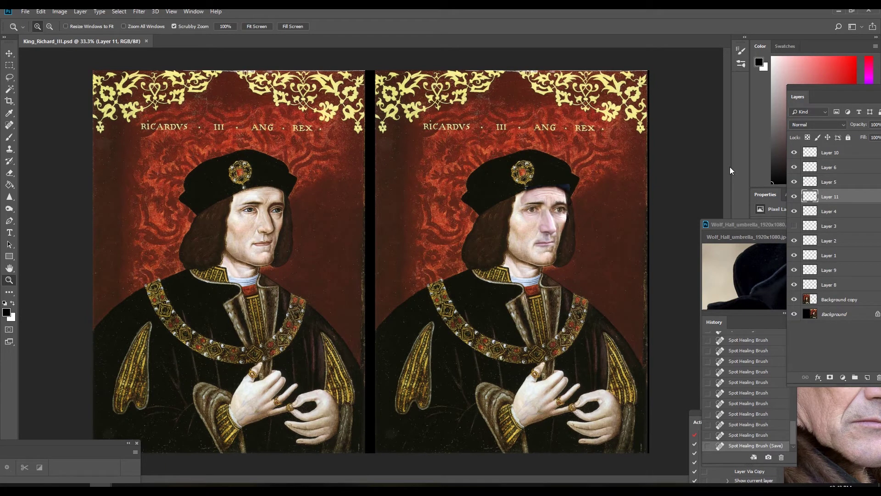
# Copy a rectangular section of the face, including the cheek, from the Background layer of the Wolf Hall umbrella photo.
pyautogui.moveTo(740, 224); pyautogui.dragTo(575, 141)
pyautogui.press('m')
pyautogui.moveTo(611, 264); pyautogui.dragTo(693, 353)
pyautogui.hotkey('ctrl', 'c')
pyautogui.click(431, 187)
pyautogui.click(825, 164)
pyautogui.moveTo(810, 151); pyautogui.dragTo(878, 377)
pyautogui.hotkey('ctrl', 'c')
pyautogui.moveTo(642, 141); pyautogui.dragTo(764, 163)
pyautogui.hotkey('ctrl', 'v')
pyautogui.press('v')
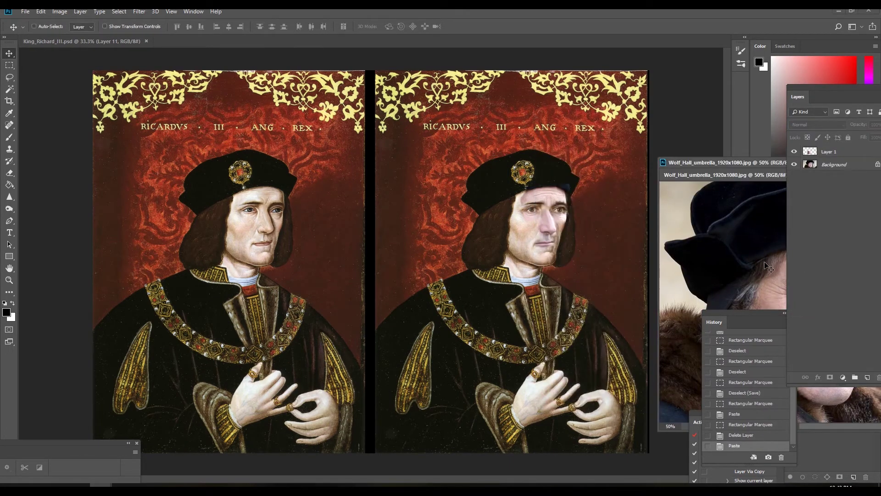
# Paste the copied cheek patch into the King Richard III file, move it onto the edited face and fit it with Free Transform.
pyautogui.click(390, 264)
pyautogui.hotkey('ctrl', 'v')
pyautogui.moveTo(390, 264); pyautogui.dragTo(536, 253)
pyautogui.hotkey('ctrl', 't')
pyautogui.moveTo(544, 282)
pyautogui.mouseDown()
pyautogui.moveTo(527, 244)
pyautogui.moveTo(557, 172)
pyautogui.moveTo(481, 243)
pyautogui.moveTo(497, 254)
pyautogui.mouseUp()
pyautogui.press('Return')
# Touch up the Layer 12 cheek patch with the Eraser and move it slightly left over the face.
pyautogui.press('z')
pyautogui.doubleClick(514, 248)
pyautogui.click(10, 55)
pyautogui.click(9, 173)
pyautogui.click(48, 27)
pyautogui.click(9, 53)
pyautogui.moveTo(552, 206); pyautogui.dragTo(552, 192)
pyautogui.hotkey('ctrl', 'z')
pyautogui.moveTo(551, 234); pyautogui.dragTo(544, 233)
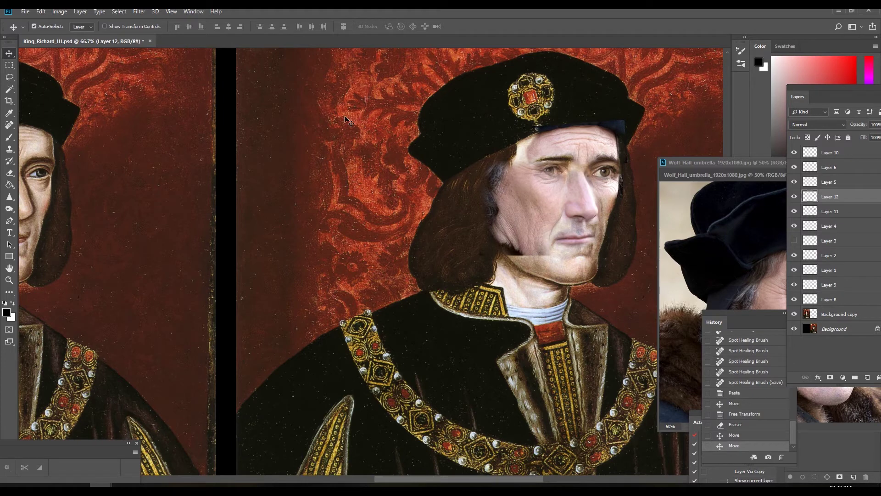
# Nudge the Layer 12 cheek patch to the left, comparing the face with and without it.
pyautogui.click(794, 197)
pyautogui.click(794, 197)
pyautogui.press('Left')
pyautogui.click(794, 197)
pyautogui.click(794, 198)
pyautogui.press('Left')
pyautogui.press('Left')
# Duplicate Layer 12 and hide the original Layer 12.
pyautogui.moveTo(849, 197); pyautogui.dragTo(854, 178)
pyautogui.moveTo(843, 97); pyautogui.dragTo(814, 94)
pyautogui.moveTo(831, 191); pyautogui.dragTo(836, 373)
pyautogui.click(765, 209)
# Erase the outer cheek and jaw edge of Layer 12 copy and nudge the patch to the left.
pyautogui.click(10, 176)
pyautogui.moveTo(490, 205)
pyautogui.mouseDown()
pyautogui.moveTo(528, 161)
pyautogui.moveTo(514, 246)
pyautogui.moveTo(541, 250)
pyautogui.mouseUp()
pyautogui.click(11, 55)
pyautogui.press('Left')
pyautogui.press('Left')
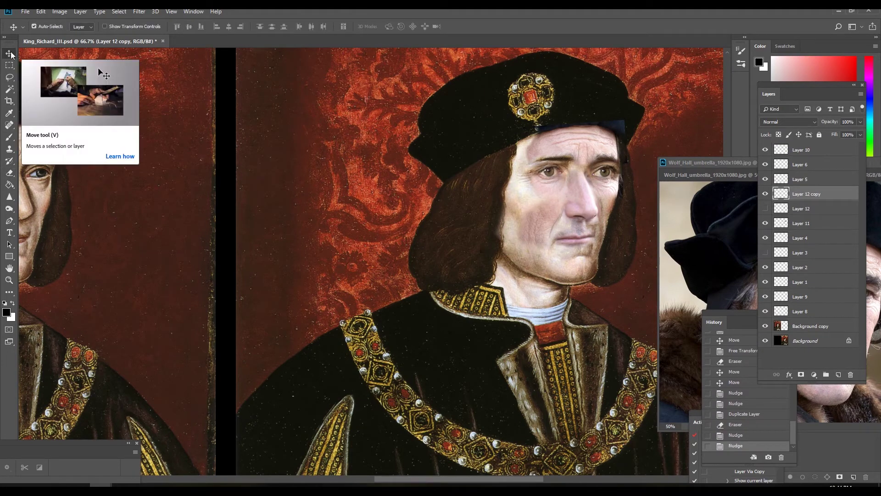
# Try to erase more of Layer 12 copy near the temple and eye, compare the layers, and undo the erasing.
pyautogui.click(765, 208)
pyautogui.click(9, 174)
pyautogui.click(491, 179)
pyautogui.click(553, 174)
pyautogui.click(765, 196)
pyautogui.click(765, 195)
pyautogui.click(765, 209)
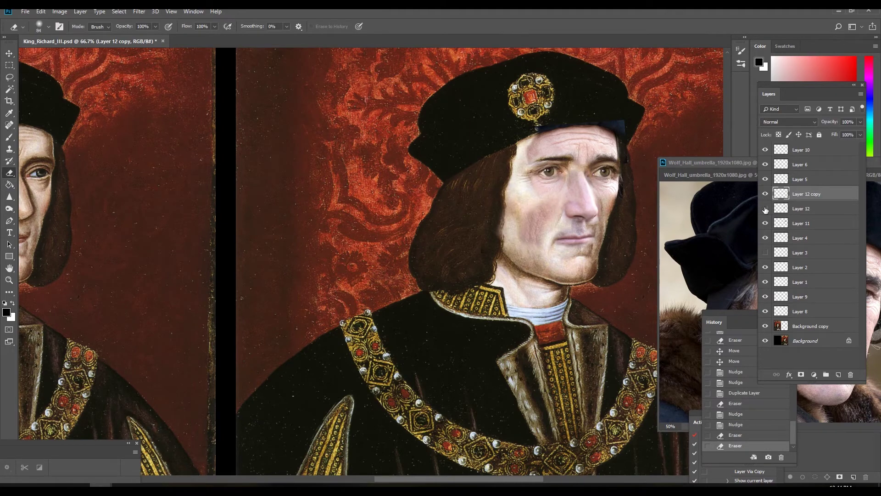
pyautogui.hotkey('ctrl', 'alt', 'z')
pyautogui.hotkey('ctrl', 'alt', 'z')
pyautogui.hotkey('ctrl', 'alt', 'z')
# Nudge Layer 12 copy to the left, and show and select Layer 12.
pyautogui.click(10, 54)
pyautogui.press('Left')
pyautogui.click(764, 209)
pyautogui.click(801, 209)
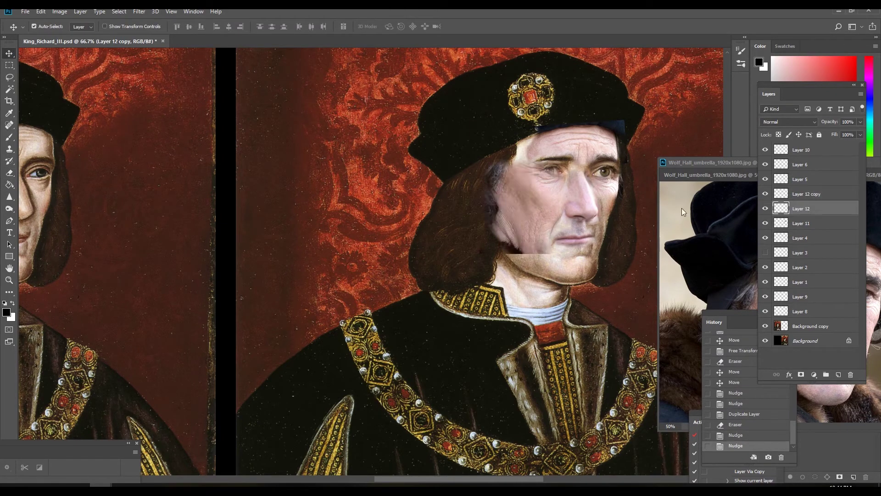
# Erase the hard lower edge of the Layer 12 patch to blend it into the jaw.
pyautogui.click(9, 174)
pyautogui.moveTo(555, 251); pyautogui.dragTo(506, 258)
pyautogui.moveTo(514, 259); pyautogui.dragTo(506, 252)
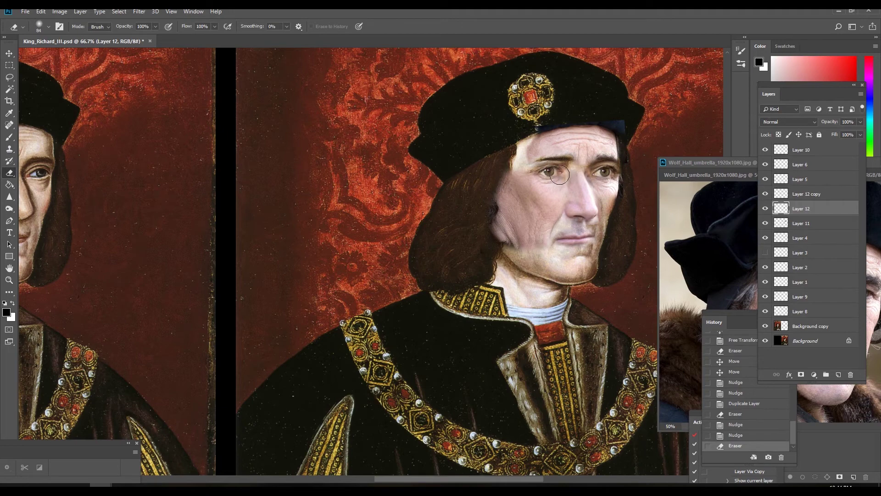
# Nudge Layer 12 to the left in small amounts and check its fit by switching its visibility.
pyautogui.click(9, 53)
pyautogui.press('Left')
pyautogui.press('Left')
pyautogui.click(765, 209)
pyautogui.click(764, 209)
pyautogui.click(765, 209)
pyautogui.click(765, 210)
pyautogui.press('Left')
pyautogui.press('Left')
pyautogui.press('Left')
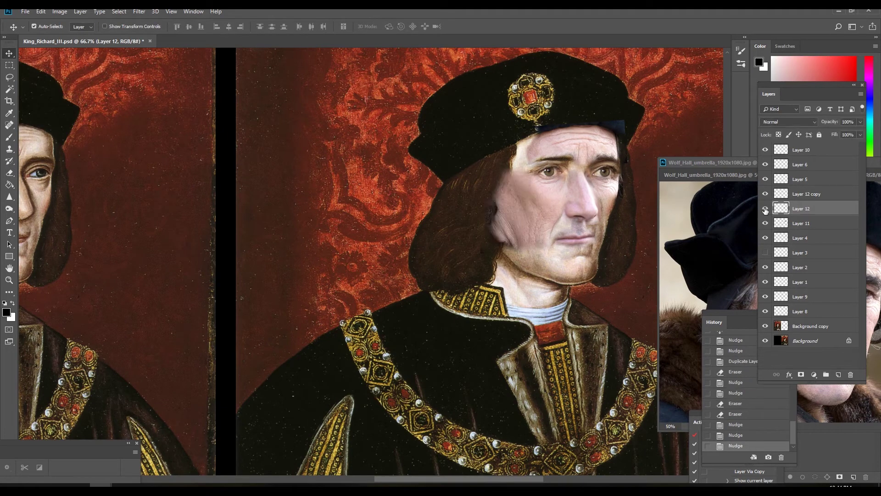
# Erase the left-hand edge of the Layer 12 patch along the jaw and hair, and save the file.
pyautogui.click(10, 174)
pyautogui.moveTo(529, 248)
pyautogui.mouseDown()
pyautogui.moveTo(493, 187)
pyautogui.moveTo(497, 228)
pyautogui.mouseUp()
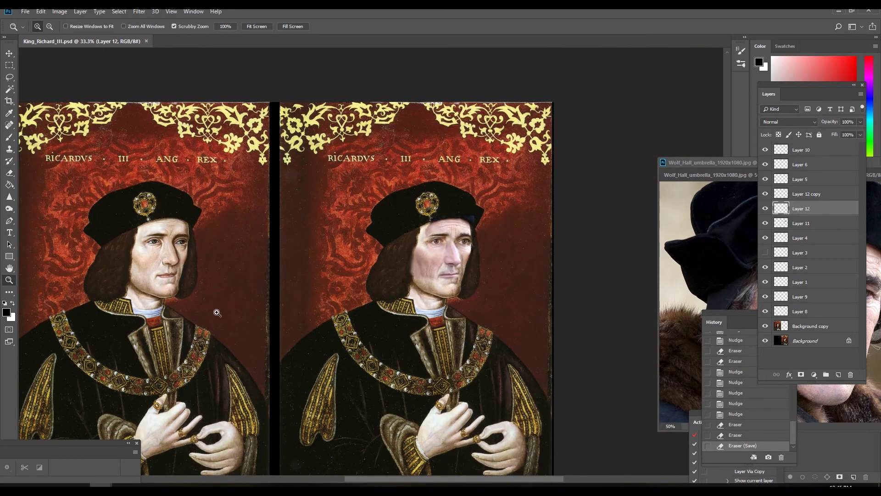
pyautogui.click(303, 291)
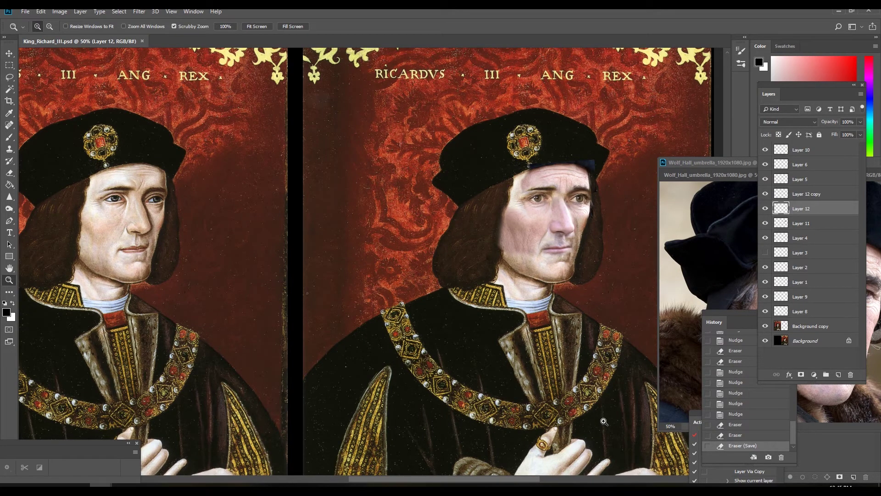
# Select the mouth and chin area in the Wolf Hall umbrella photo with a rectangular marquee.
pyautogui.moveTo(700, 164); pyautogui.dragTo(517, 138)
pyautogui.press('m')
pyautogui.hotkey('ctrl', 'd')
pyautogui.moveTo(569, 316); pyautogui.dragTo(681, 388)
pyautogui.moveTo(498, 137); pyautogui.dragTo(697, 179)
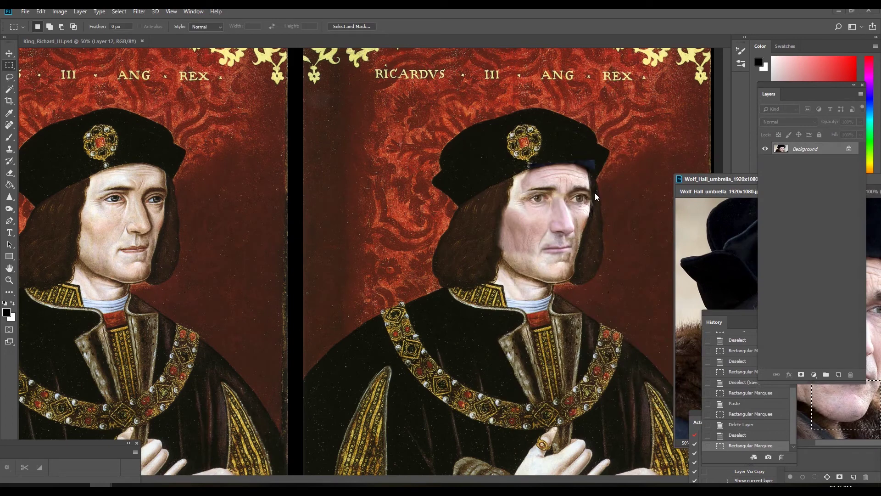
# Copy the selected mouth and chin area from the umbrella photo and paste it into the King Richard III portrait.
pyautogui.hotkey('ctrl', 'c')
pyautogui.hotkey('ctrl', 'v')
pyautogui.press('v')
pyautogui.click(643, 220)
pyautogui.hotkey('ctrl', 'v')
# Move the pasted mouth and chin patch onto the right-hand portrait's chin and fit it with Free Transform.
pyautogui.hotkey('ctrl', 't')
pyautogui.moveTo(401, 285); pyautogui.dragTo(571, 281)
pyautogui.moveTo(592, 271); pyautogui.dragTo(586, 299)
pyautogui.press('Return')
pyautogui.press('z')
pyautogui.click(575, 276)
pyautogui.hotkey('ctrl', 't')
pyautogui.press('Return')
pyautogui.moveTo(568, 268)
pyautogui.mouseDown()
pyautogui.moveTo(518, 298)
pyautogui.moveTo(587, 265)
pyautogui.mouseUp()
# Erase the Layer 13 patch's edges along both sides of the jaw and shift the patch slightly.
pyautogui.click(9, 172)
pyautogui.moveTo(587, 265); pyautogui.dragTo(585, 262)
pyautogui.moveTo(519, 291); pyautogui.dragTo(523, 294)
pyautogui.press('v')
pyautogui.moveTo(568, 270); pyautogui.dragTo(568, 269)
pyautogui.click(9, 173)
pyautogui.moveTo(518, 291); pyautogui.dragTo(517, 281)
# Check the Layer 13 patch by switching its visibility and refine its fit with Free Transform.
pyautogui.click(10, 54)
pyautogui.click(765, 208)
pyautogui.click(765, 208)
pyautogui.hotkey('ctrl', 't')
pyautogui.press('Return')
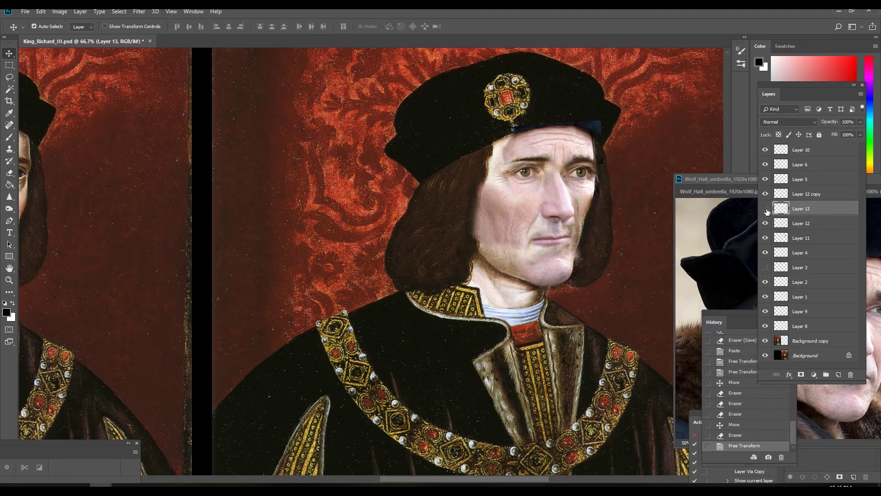
# Try warping the Layer 13 chin patch outward along the right-hand jaw edge.
pyautogui.click(41, 11)
pyautogui.moveTo(78, 202)
pyautogui.click(186, 259)
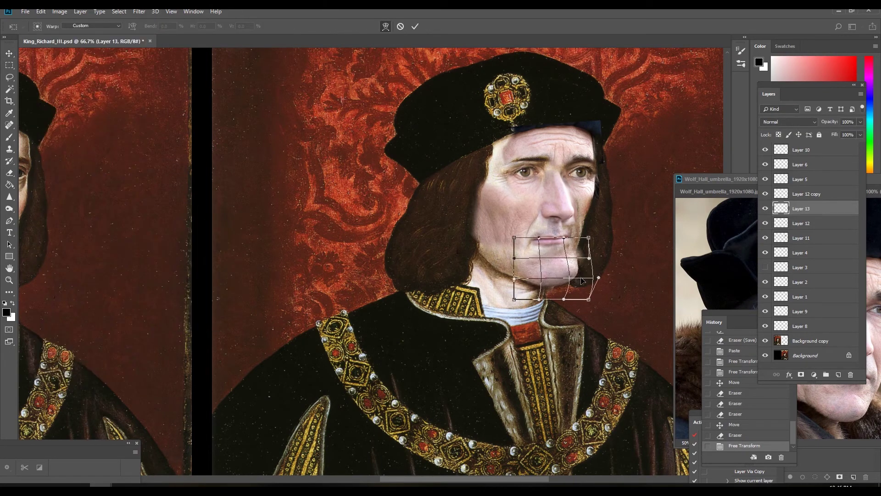
pyautogui.press('Return')
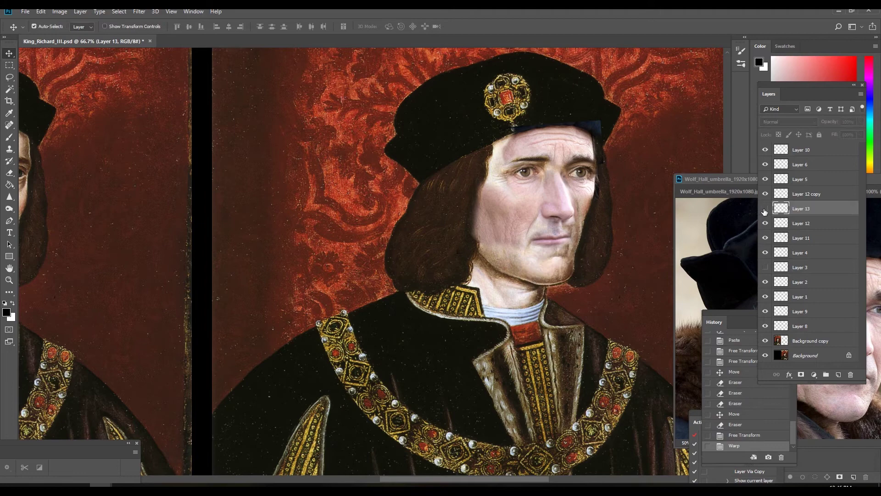
# Warp the Layer 13 chin patch slightly outward at the right-hand jaw edge and compare it with the layer hidden.
pyautogui.click(41, 11)
pyautogui.moveTo(79, 202)
pyautogui.click(187, 261)
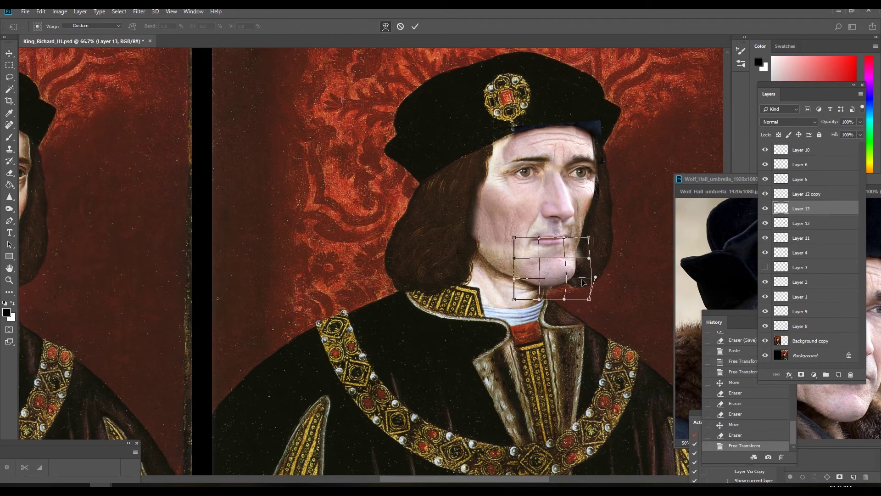
pyautogui.press('Return')
pyautogui.click(763, 210)
pyautogui.click(762, 210)
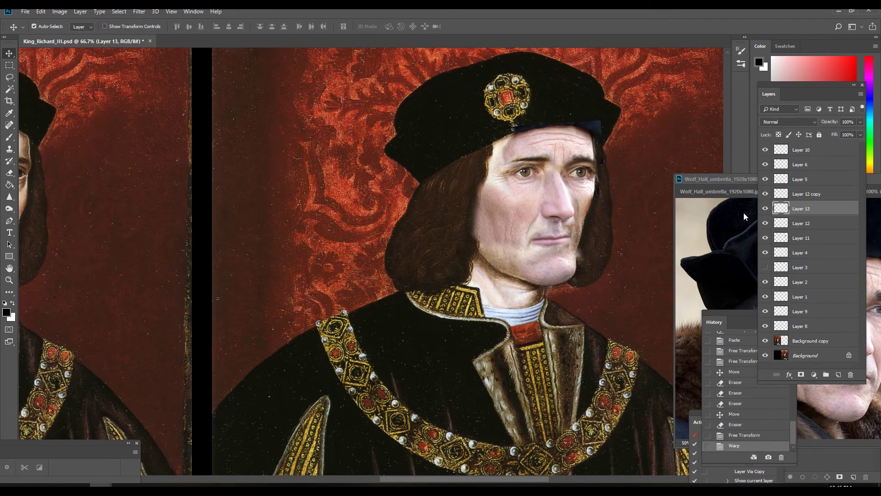
# Erase the right-hand edge of the Layer 13 patch beside the mouth and jaw.
pyautogui.click(9, 173)
pyautogui.moveTo(586, 250); pyautogui.dragTo(588, 257)
pyautogui.click(587, 253)
pyautogui.click(588, 257)
pyautogui.click(590, 258)
pyautogui.click(590, 258)
# Nudge Layer 13 three times to the left and check its fit by switching its visibility.
pyautogui.click(9, 54)
pyautogui.press('Left')
pyautogui.press('Left')
pyautogui.press('Left')
pyautogui.click(767, 210)
pyautogui.click(766, 210)
# Erase the Layer 13 patch's overlap around the mouth and left-hand jaw, and save the file.
pyautogui.press('z')
pyautogui.click(10, 173)
pyautogui.moveTo(568, 243); pyautogui.dragTo(545, 245)
pyautogui.click(537, 253)
pyautogui.click(498, 287)
pyautogui.press('z')
pyautogui.keyDown('alt'); pyautogui.click(470, 198); pyautogui.keyUp('alt')
pyautogui.keyDown('alt'); pyautogui.click(470, 197); pyautogui.keyUp('alt')
pyautogui.hotkey('ctrl', 's')
# Copy a narrow strip at the cheek edge from the Wolf Hall umbrella photo and paste it into the portrait.
pyautogui.keyDown('alt'); pyautogui.click(261, 336); pyautogui.keyUp('alt')
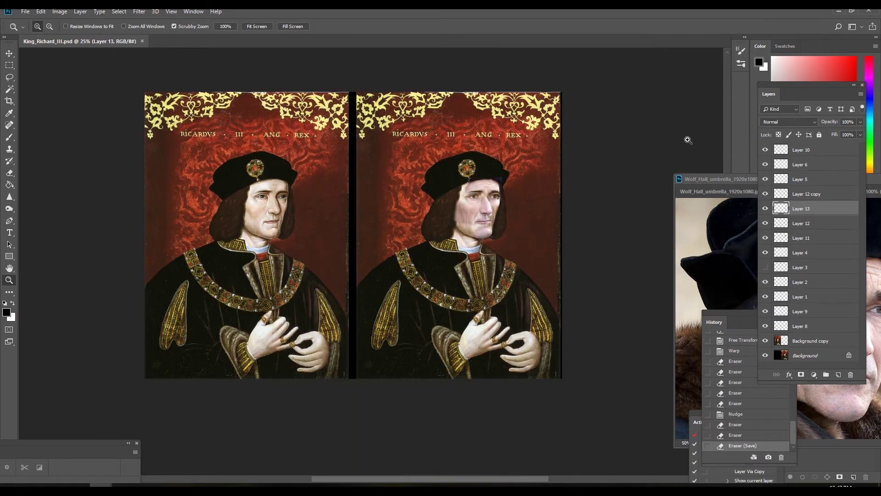
pyautogui.click(452, 216)
pyautogui.click(449, 221)
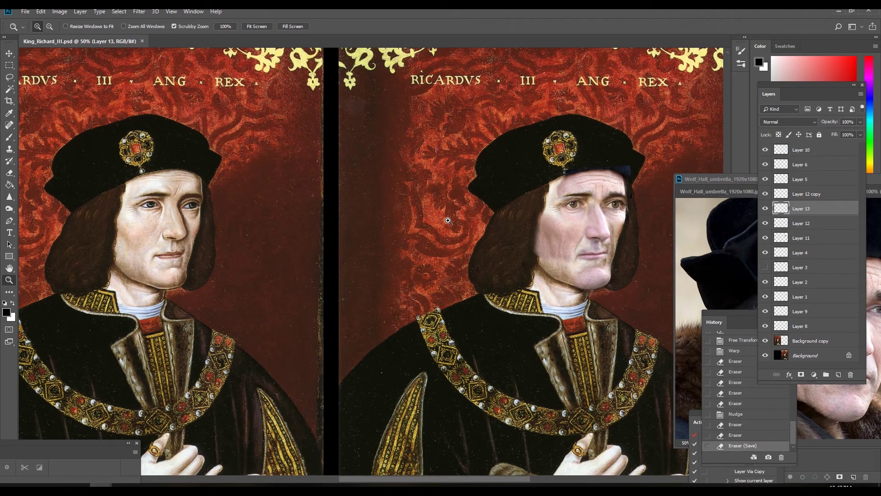
pyautogui.moveTo(719, 183); pyautogui.dragTo(478, 183)
pyautogui.click(9, 65)
pyautogui.moveTo(628, 344); pyautogui.dragTo(649, 393)
pyautogui.hotkey('ctrl', 'c')
pyautogui.moveTo(465, 181); pyautogui.dragTo(661, 235)
pyautogui.click(660, 212)
pyautogui.hotkey('ctrl', 'v')
# Move the pasted cheek strip to the right-hand edge of the blended face and fit it with Free Transform.
pyautogui.click(10, 54)
pyautogui.moveTo(371, 261); pyautogui.dragTo(613, 249)
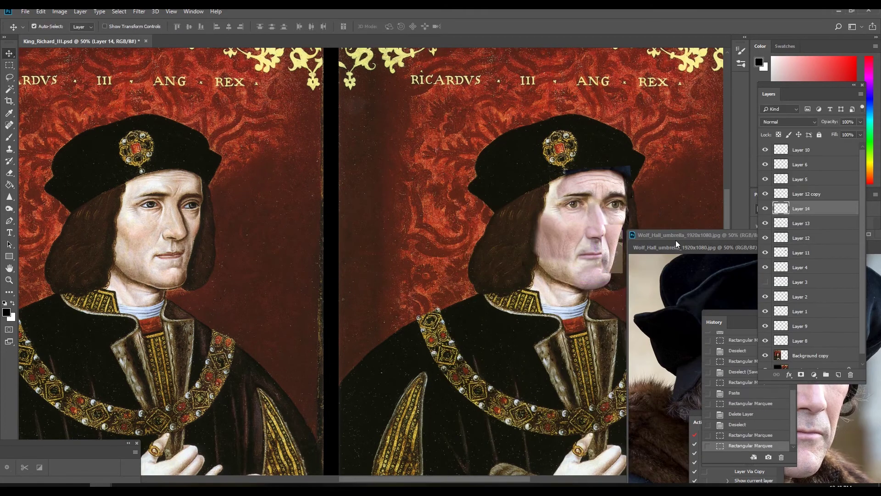
pyautogui.moveTo(676, 236); pyautogui.dragTo(720, 247)
pyautogui.click(620, 270)
pyautogui.hotkey('ctrl', 't')
pyautogui.moveTo(624, 274); pyautogui.dragTo(617, 260)
pyautogui.press('Return')
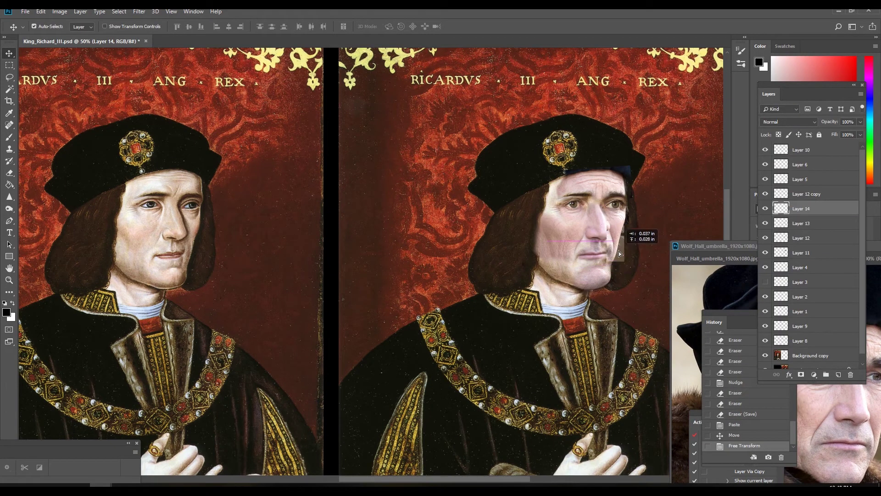
# Nudge Layer 14 to the left and refine it with Free Transform, checking its fit by switching its visibility.
pyautogui.click(765, 208)
pyautogui.click(765, 208)
pyautogui.click(764, 208)
pyautogui.click(765, 210)
pyautogui.click(765, 209)
pyautogui.click(764, 209)
pyautogui.press('Left')
pyautogui.press('Left')
pyautogui.click(765, 209)
pyautogui.click(765, 209)
pyautogui.hotkey('ctrl', 't')
pyautogui.press('Return')
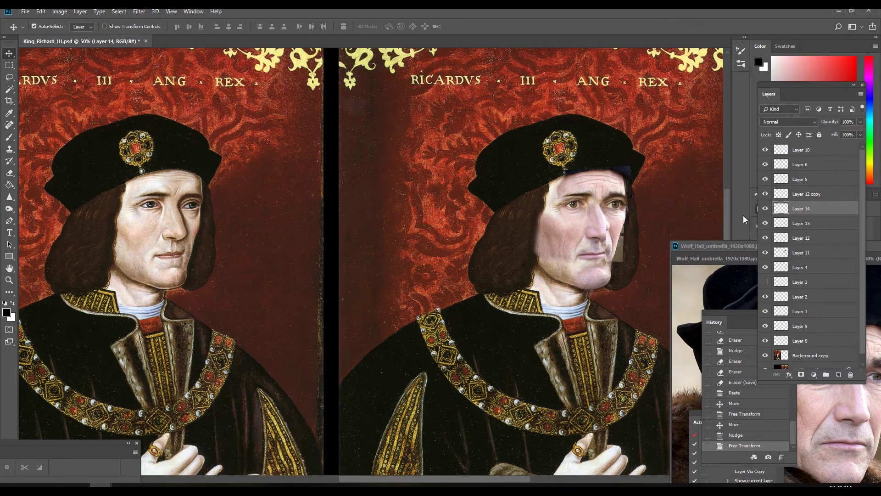
# Erase the surplus background of the Layer 14 strip beside the cheek and hair, and save the file.
pyautogui.press('e')
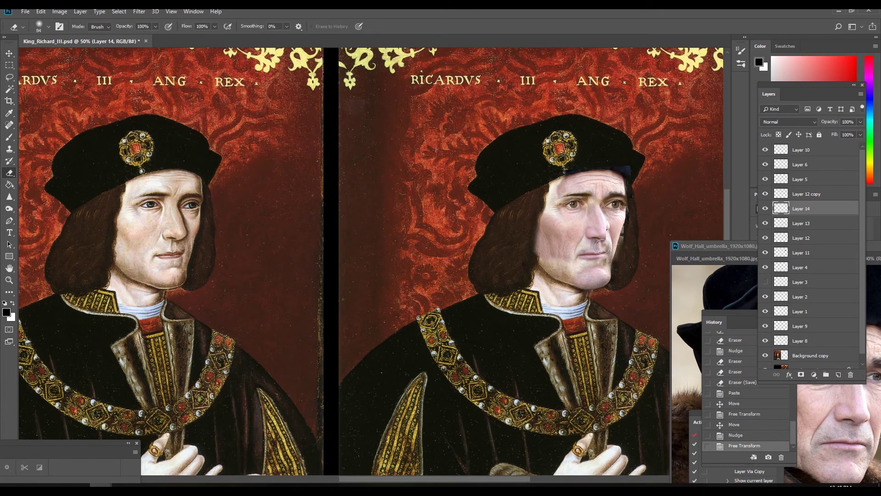
pyautogui.click(638, 266)
pyautogui.click(630, 247)
pyautogui.click(631, 234)
pyautogui.click(633, 236)
pyautogui.click(633, 243)
pyautogui.click(631, 257)
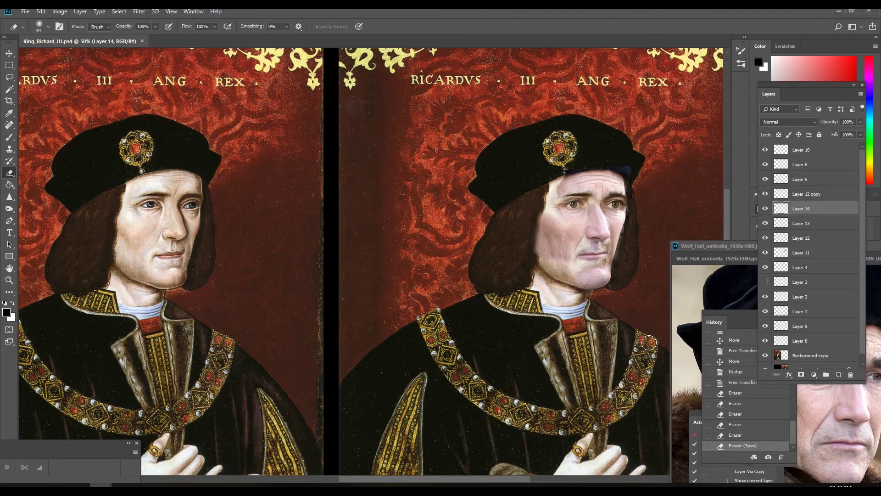
pyautogui.press('v')
pyautogui.click(619, 208)
pyautogui.click(41, 12)
pyautogui.moveTo(69, 211)
pyautogui.click(183, 269)
pyautogui.press('Escape')
# Select Layer 2 at the right-hand eye and warp its outer edge slightly.
pyautogui.keyDown('ctrl'); pyautogui.click(626, 224); pyautogui.keyUp('ctrl')
pyautogui.hotkey('alt', 'e')
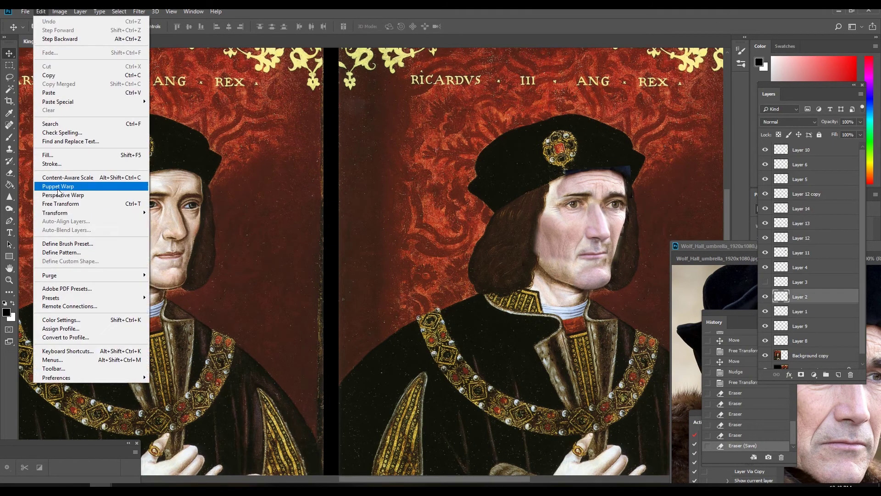
pyautogui.press('a')
pyautogui.press('Return')
pyautogui.moveTo(628, 195); pyautogui.dragTo(627, 211)
pyautogui.press('Return')
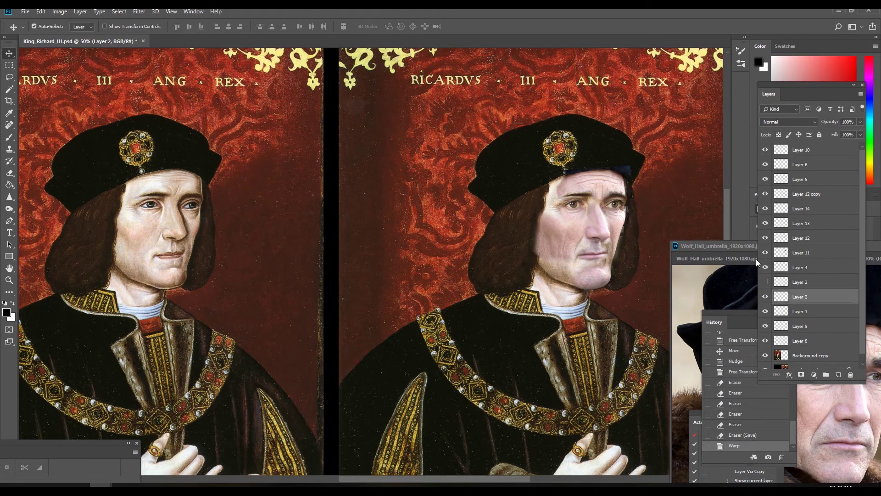
# Nudge Layer 2 down and to the right, comparing it with the layer hidden.
pyautogui.press('Down')
pyautogui.press('Down')
pyautogui.click(766, 297)
pyautogui.click(765, 297)
pyautogui.press('Right')
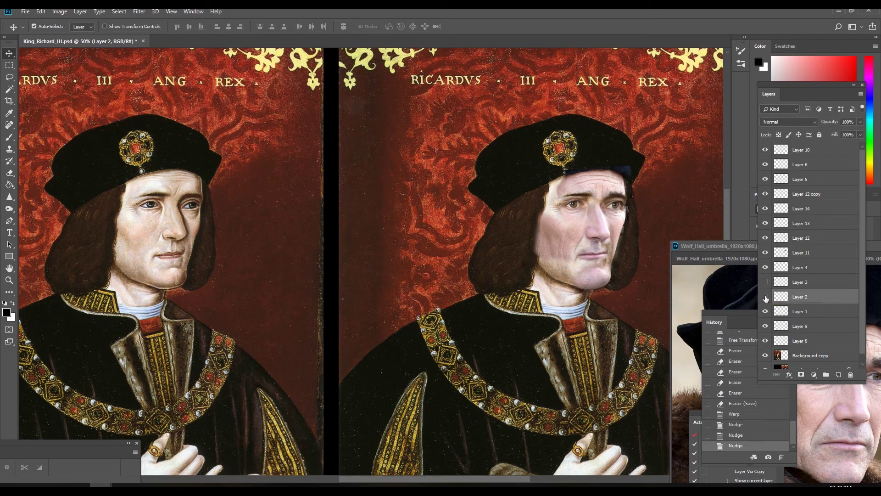
# Try adjusting Layer 2 with Free Transform and a further nudge to the right, checking it by switching its visibility.
pyautogui.hotkey('ctrl', 't')
pyautogui.moveTo(627, 205); pyautogui.dragTo(626, 205)
pyautogui.press('Return')
pyautogui.click(765, 297)
pyautogui.click(765, 298)
pyautogui.press('Right')
# Try erasing the inner edge of the Layer 2 eye patch beside the nose bridge.
pyautogui.click(9, 173)
pyautogui.moveTo(597, 196); pyautogui.dragTo(598, 212)
pyautogui.moveTo(597, 202); pyautogui.dragTo(599, 217)
pyautogui.moveTo(599, 205); pyautogui.dragTo(602, 224)
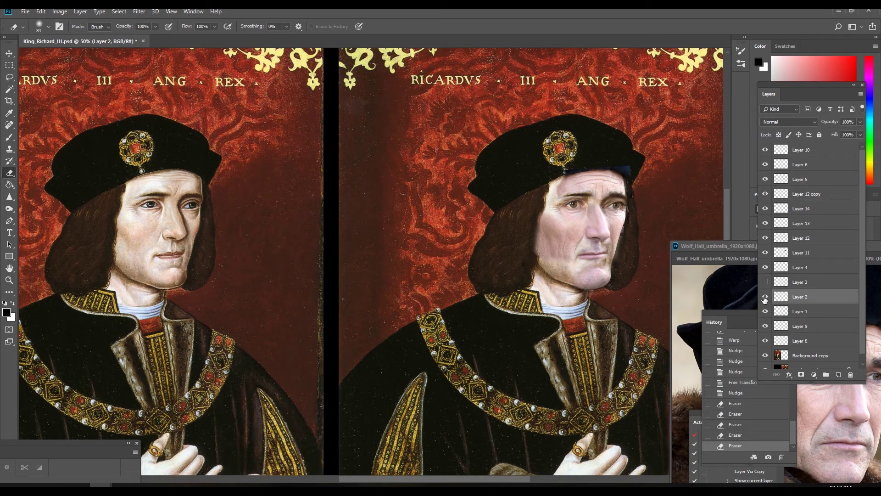
# Undo the Layer 2 erasing, transform and nudges back to the first nudge after the warp.
pyautogui.hotkey('ctrl', 'alt', 'z')
pyautogui.hotkey('ctrl', 'alt', 'z')
pyautogui.hotkey('ctrl', 'alt', 'z')
pyautogui.hotkey('ctrl', 'alt', 'z')
pyautogui.hotkey('ctrl', 'alt', 'z')
pyautogui.hotkey('ctrl', 'alt', 'z')
pyautogui.hotkey('ctrl', 'alt', 'z')
pyautogui.hotkey('ctrl', 'alt', 'z')
pyautogui.hotkey('ctrl', 'alt', 'z')
# Nudge Layer 2 twice to the right and save the file.
pyautogui.click(9, 53)
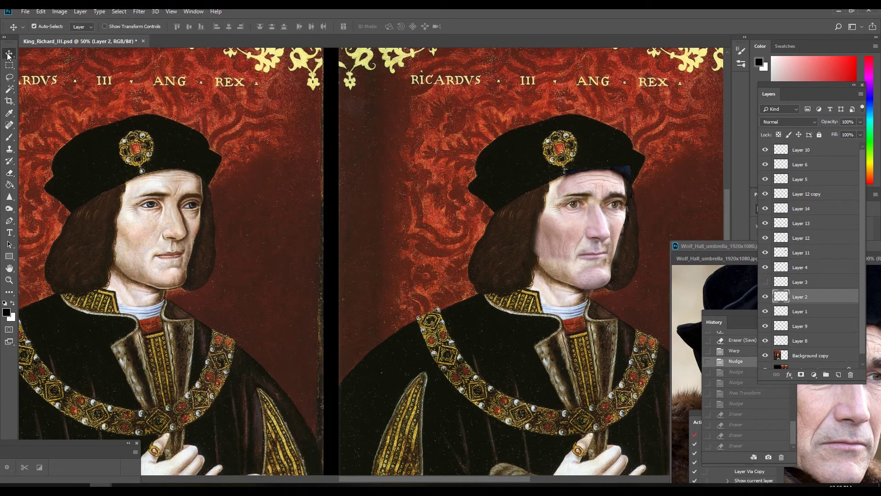
pyautogui.press('Right')
pyautogui.press('Right')
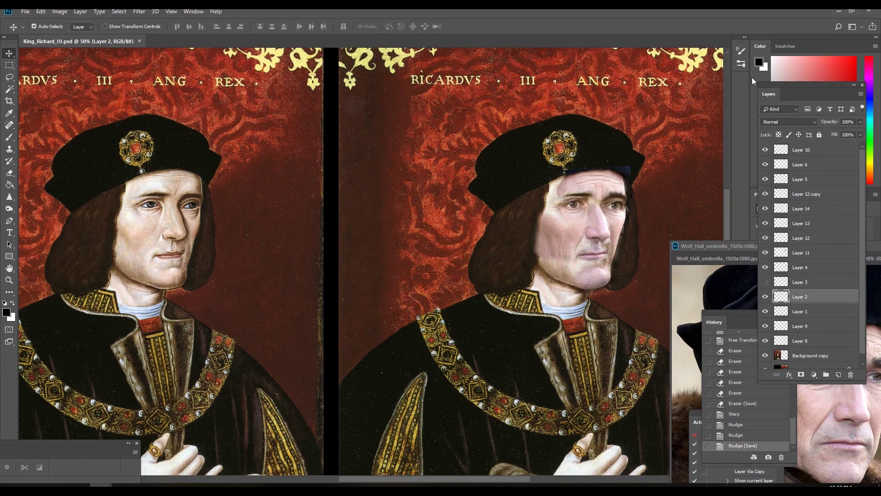
# Copy the area beside the nose and upper lip from the umbrella photo and paste it into the portrait.
pyautogui.click(825, 404)
pyautogui.press('m')
pyautogui.moveTo(811, 409); pyautogui.dragTo(854, 448)
pyautogui.hotkey('ctrl', 'c')
pyautogui.hotkey('ctrl', 'v')
# Fit the pasted patch between the blended face's nose and mouth with Free Transform, and bring Layer 15 to the top.
pyautogui.press('v')
pyautogui.moveTo(376, 272); pyautogui.dragTo(589, 261)
pyautogui.hotkey('ctrl', 't')
pyautogui.press('Return')
pyautogui.moveTo(804, 297); pyautogui.dragTo(805, 126)
pyautogui.hotkey('ctrl', 'shift', ']')
pyautogui.press('Up')
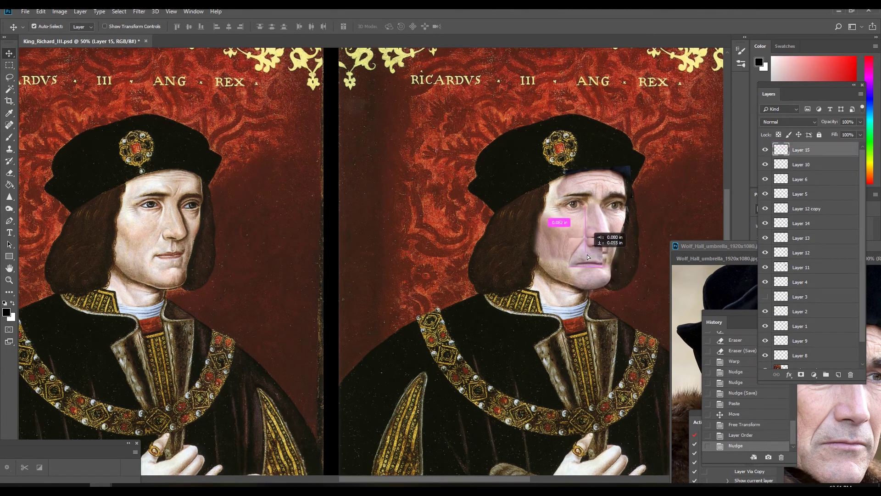
pyautogui.hotkey('ctrl', 't')
pyautogui.press('Return')
# Erase the Layer 15 patch's edges over the nose and below the mouth.
pyautogui.press('e')
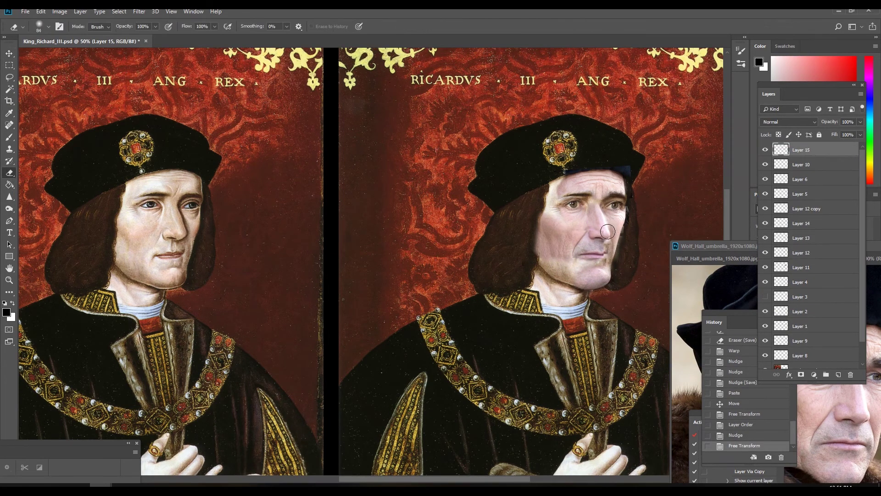
pyautogui.moveTo(604, 236); pyautogui.dragTo(595, 237)
pyautogui.click(590, 264)
pyautogui.press('v')
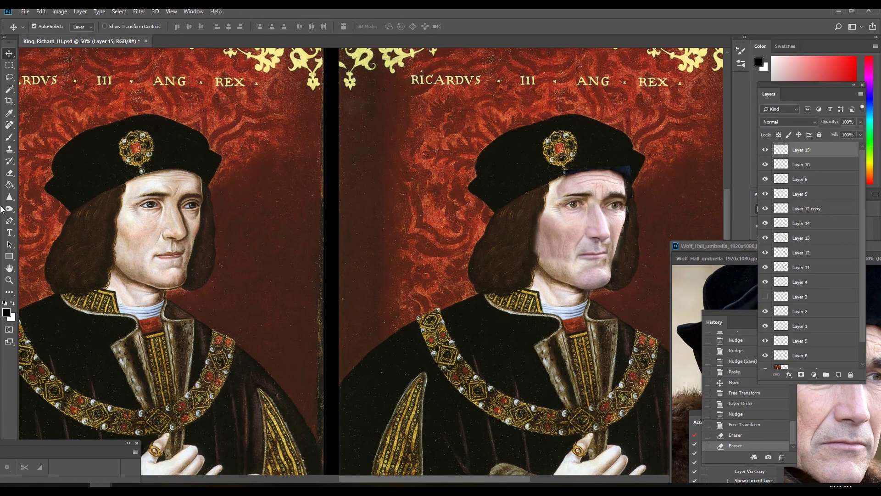
# Erase the remaining Layer 15 overlap around the nose tip and upper lip, save, and compare with the layer hidden.
pyautogui.click(9, 173)
pyautogui.moveTo(602, 239); pyautogui.dragTo(595, 232)
pyautogui.click(598, 246)
pyautogui.click(596, 246)
pyautogui.click(597, 243)
pyautogui.click(765, 151)
pyautogui.click(765, 151)
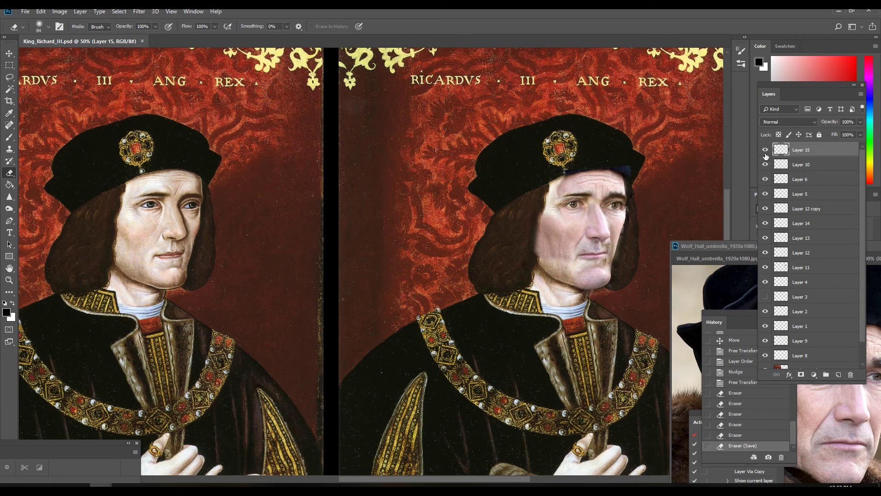
# Copy the mouth and chin area from the umbrella photo and paste it into the portrait.
pyautogui.click(9, 65)
pyautogui.click(828, 444)
pyautogui.moveTo(828, 444); pyautogui.dragTo(868, 472)
pyautogui.hotkey('ctrl', 'c')
pyautogui.click(596, 367)
pyautogui.hotkey('ctrl', 'v')
pyautogui.press('v')
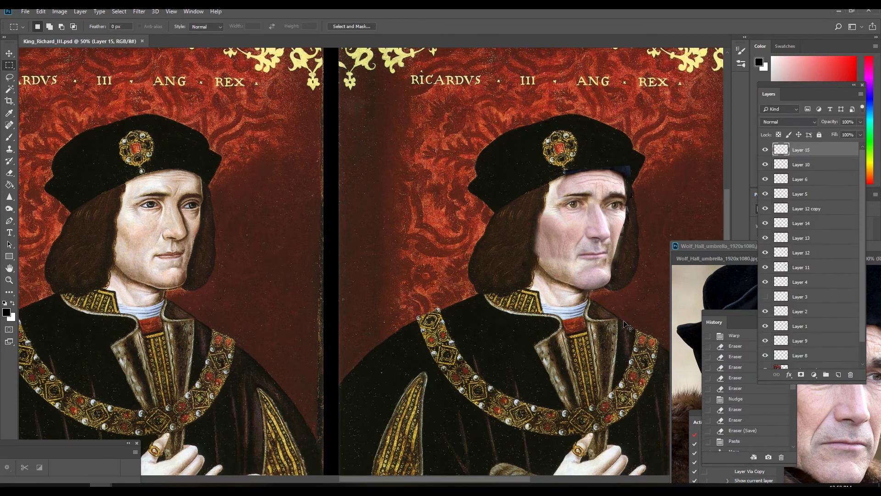
# Fit the pasted patch over the blended face's mouth and chin area with Free Transform, and erase its edges.
pyautogui.moveTo(367, 274); pyautogui.dragTo(591, 278)
pyautogui.hotkey('ctrl', 't')
pyautogui.moveTo(630, 244); pyautogui.dragTo(632, 251)
pyautogui.press('Return')
pyautogui.hotkey('ctrl', 't')
pyautogui.moveTo(616, 284); pyautogui.dragTo(611, 278)
pyautogui.press('Return')
pyautogui.click(9, 173)
pyautogui.moveTo(608, 243); pyautogui.dragTo(615, 264)
# Nudge Layer 16 slightly left and down, comparing the face with the layer hidden and shown.
pyautogui.click(10, 54)
pyautogui.click(768, 151)
pyautogui.press('Left')
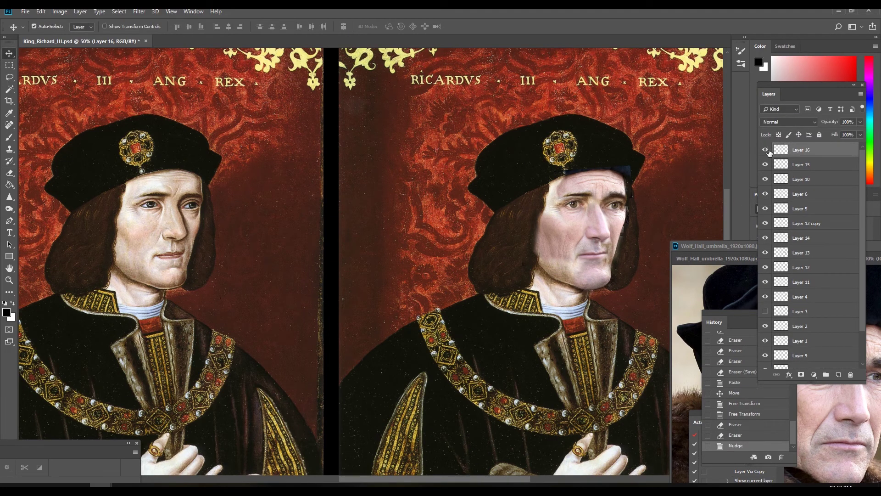
pyautogui.click(768, 150)
pyautogui.click(768, 150)
pyautogui.press('Down')
pyautogui.click(767, 150)
pyautogui.click(767, 150)
pyautogui.press('Down')
pyautogui.click(766, 150)
pyautogui.click(765, 150)
# Erase the remaining Layer 16 overlap between the chin and the corner of the mouth.
pyautogui.click(10, 175)
pyautogui.moveTo(605, 294); pyautogui.dragTo(613, 275)
pyautogui.moveTo(613, 273); pyautogui.dragTo(618, 263)
# Copy the cheek and jaw area beside the mouth from the umbrella photo and paste it into the portrait.
pyautogui.moveTo(702, 250)
pyautogui.mouseDown()
pyautogui.moveTo(540, 120)
pyautogui.moveTo(494, 116)
pyautogui.mouseUp()
pyautogui.click(10, 65)
pyautogui.moveTo(554, 293); pyautogui.dragTo(606, 341)
pyautogui.moveTo(495, 112); pyautogui.dragTo(758, 191)
pyautogui.hotkey('ctrl', 'c')
pyautogui.hotkey('ctrl', 'v')
pyautogui.press('v')
pyautogui.press('Delete')
pyautogui.click(548, 285)
pyautogui.hotkey('ctrl', 'v')
# Fit the pasted cheek patch over the blended face's lower cheek and jaw with Free Transform.
pyautogui.hotkey('ctrl', 't')
pyautogui.moveTo(398, 287)
pyautogui.mouseDown()
pyautogui.moveTo(383, 272)
pyautogui.moveTo(548, 267)
pyautogui.moveTo(527, 243)
pyautogui.moveTo(548, 270)
pyautogui.mouseUp()
pyautogui.press('Return')
# Adjust the position of the Layer 17 patch, erase its edges along the cheek, and save the portrait.
pyautogui.press('e')
pyautogui.press('v')
pyautogui.moveTo(535, 246); pyautogui.dragTo(535, 254)
pyautogui.moveTo(535, 256); pyautogui.dragTo(535, 264)
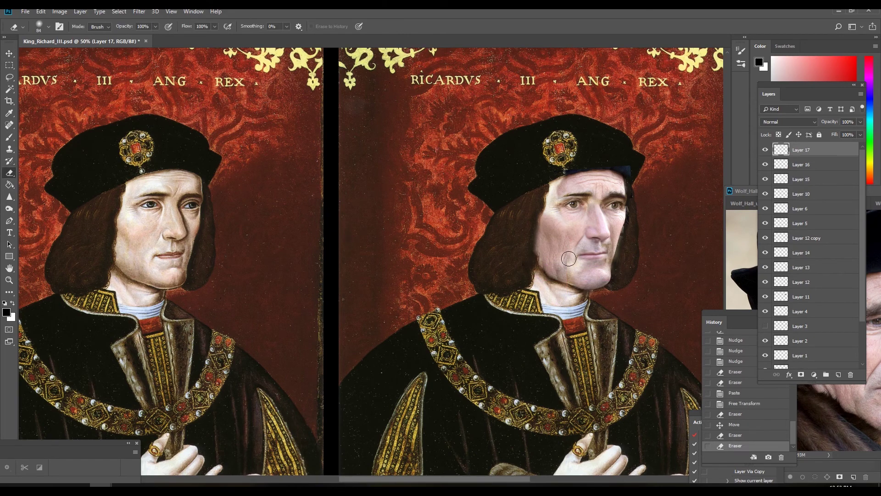
pyautogui.hotkey('ctrl', 's')
pyautogui.press('z')
pyautogui.keyDown('alt'); pyautogui.click(499, 234); pyautogui.keyUp('alt')
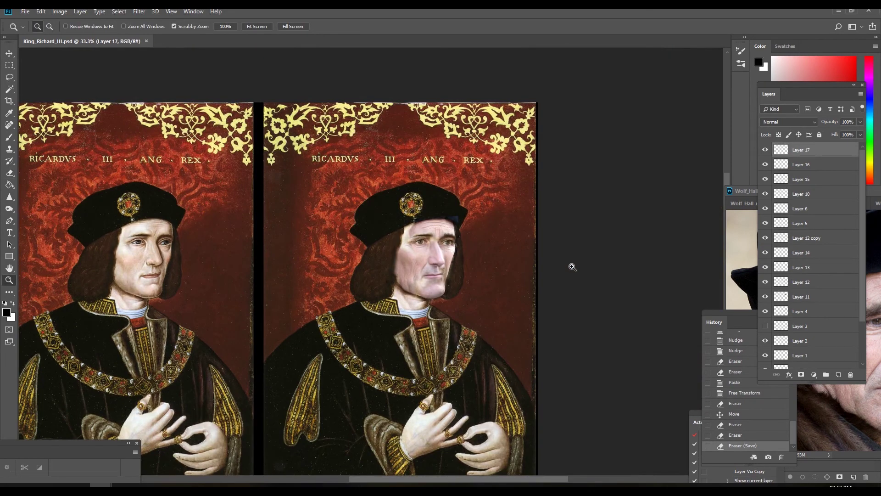
pyautogui.hotkey('ctrl', '+')
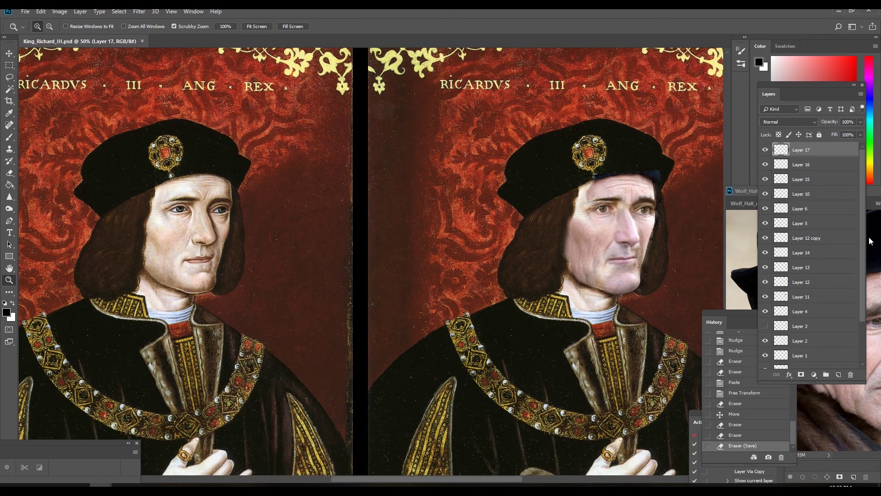
# Retouch marks on the Layer 17 patch around the lower cheek and jaw with the Spot Healing Brush.
pyautogui.click(622, 312)
pyautogui.press('j')
pyautogui.click(567, 281)
pyautogui.click(567, 286)
pyautogui.moveTo(560, 259); pyautogui.dragTo(572, 261)
pyautogui.click(590, 278)
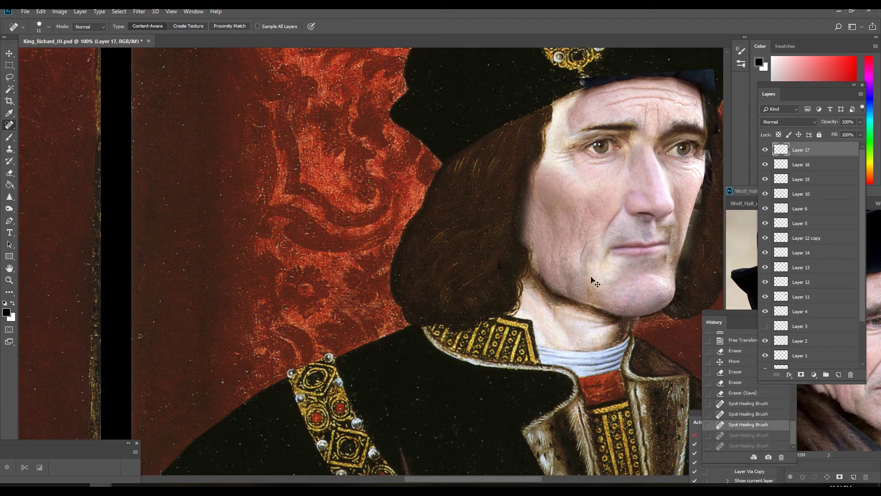
# Erase the outer edge of Layer 12 copy where the cheek meets the hair.
pyautogui.press('z')
pyautogui.keyDown('alt'); pyautogui.click(559, 255); pyautogui.keyUp('alt')
pyautogui.click(9, 54)
pyautogui.rightClick(543, 239)
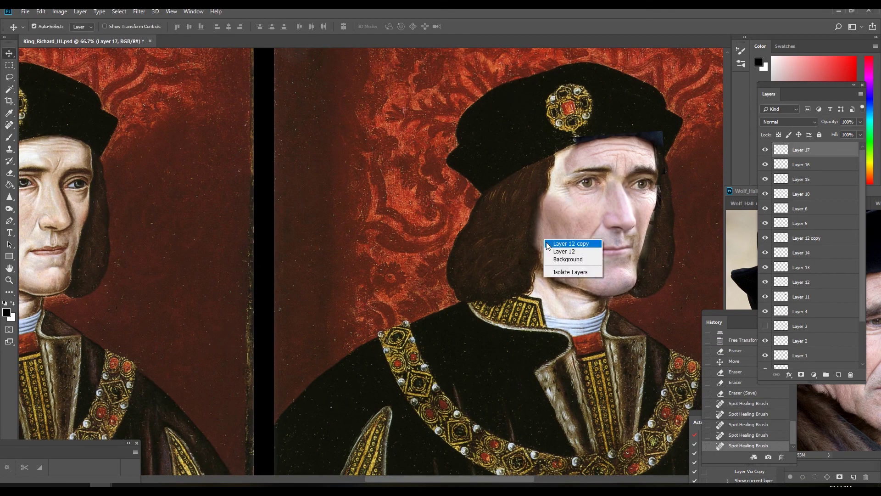
pyautogui.click(569, 244)
pyautogui.click(9, 173)
pyautogui.click(531, 246)
pyautogui.click(531, 230)
pyautogui.click(531, 216)
pyautogui.click(532, 208)
# Erase the outer edge of Layer 12 where the cheek overlaps the hair.
pyautogui.click(8, 55)
pyautogui.rightClick(544, 221)
pyautogui.click(568, 226)
pyautogui.click(10, 173)
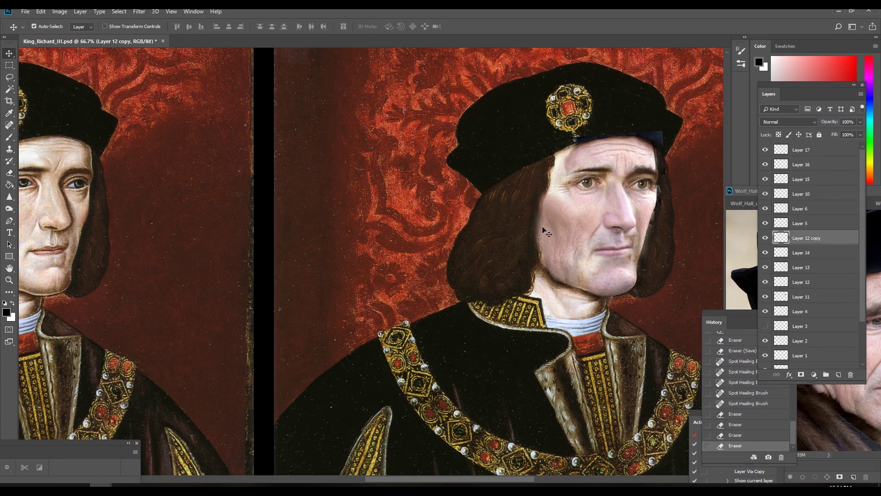
pyautogui.rightClick(543, 228)
pyautogui.click(558, 248)
pyautogui.hotkey('ctrl', 'alt', 'z')
pyautogui.press('z')
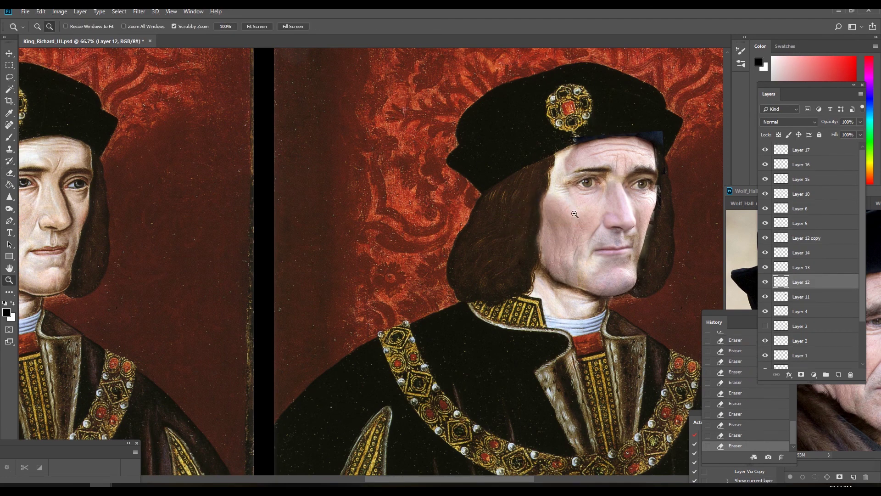